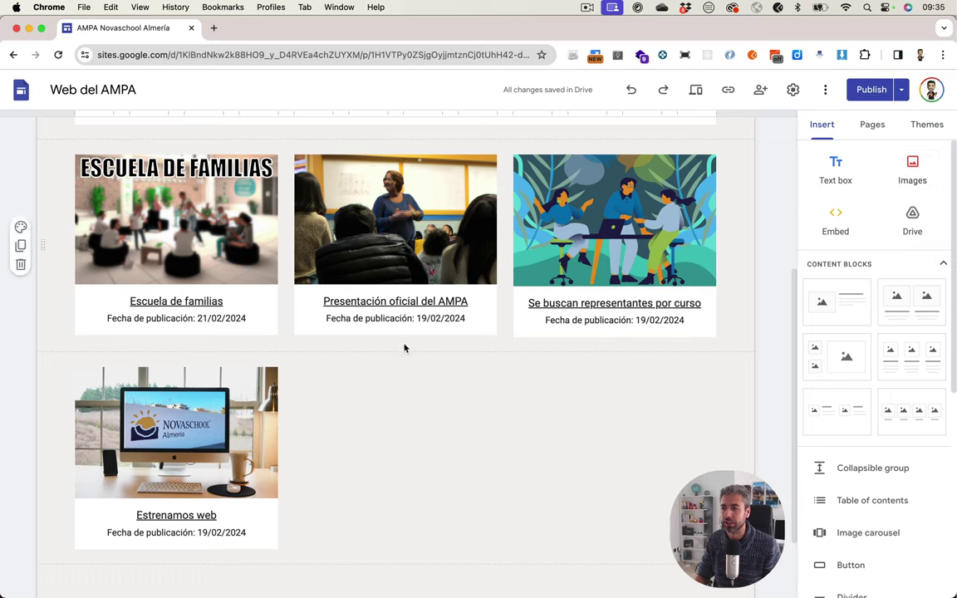
Step: Create a page named "Nueva noticia" and nest it as the first subpage of Noticias
click(870, 127)
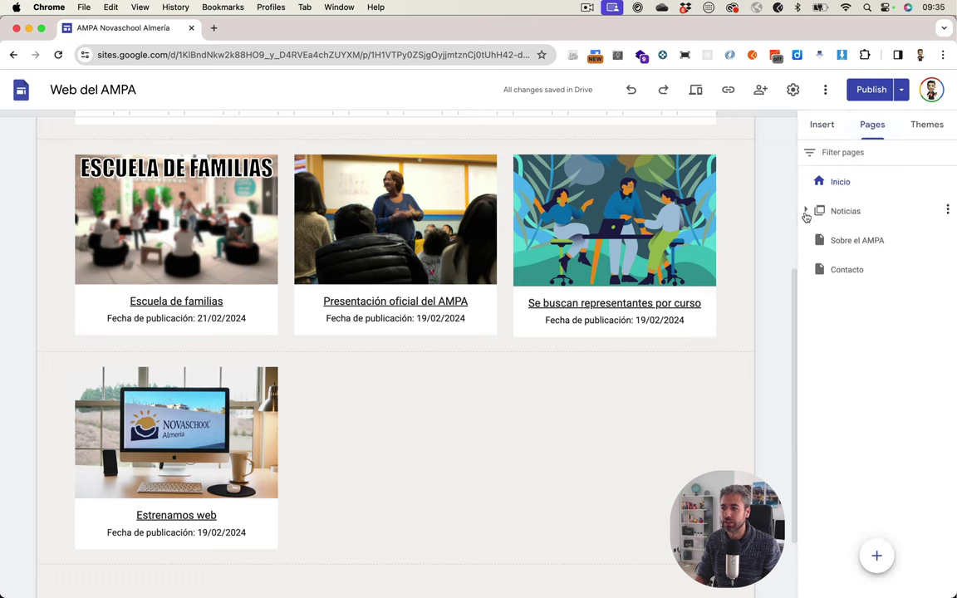
click(805, 212)
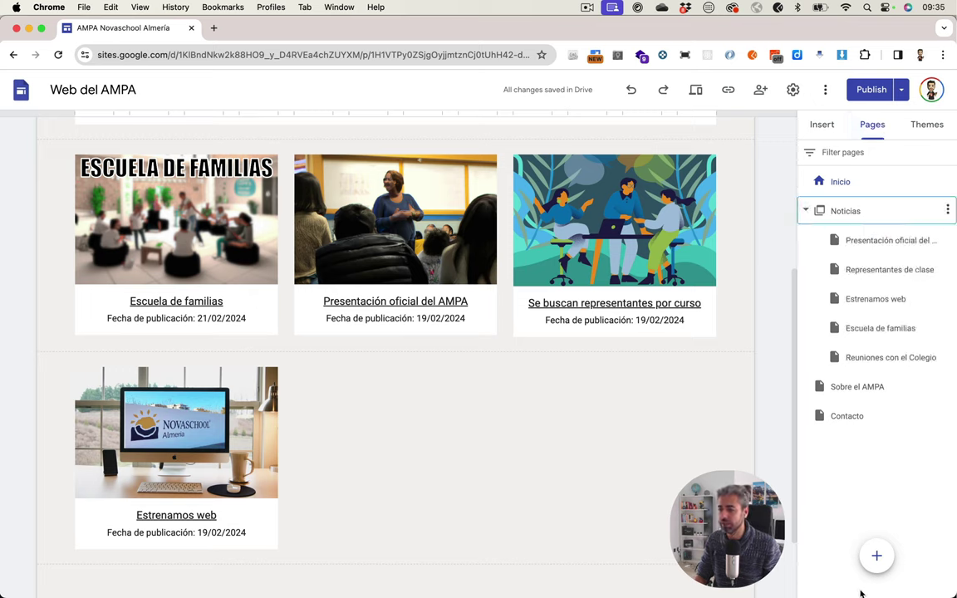
mouse_move(876, 562)
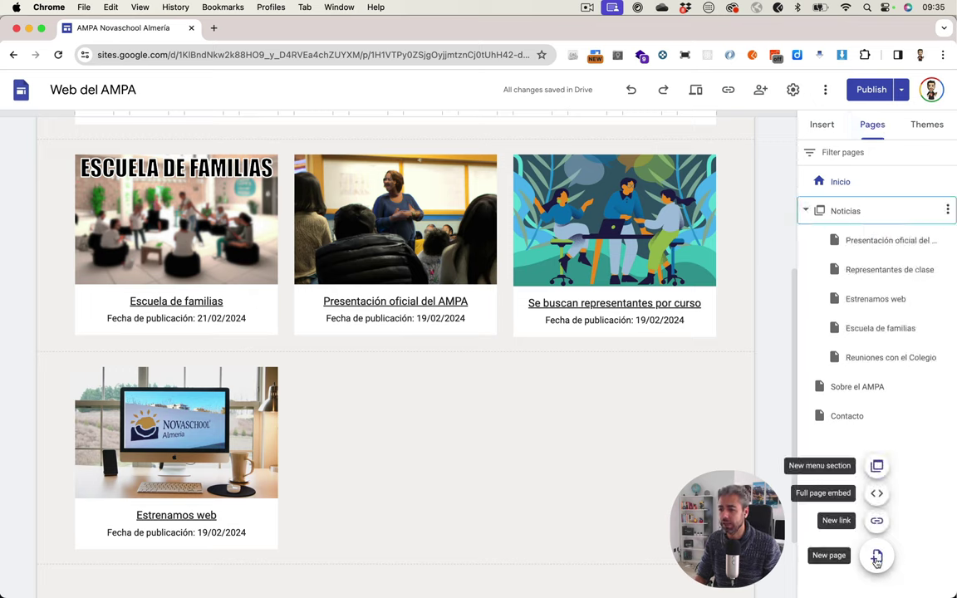
click(877, 558)
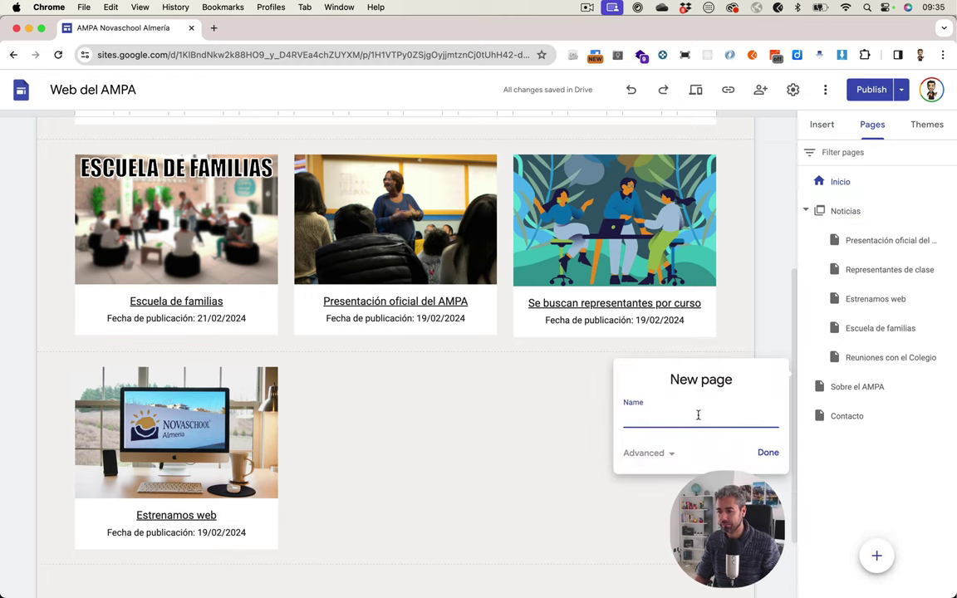
text(N)
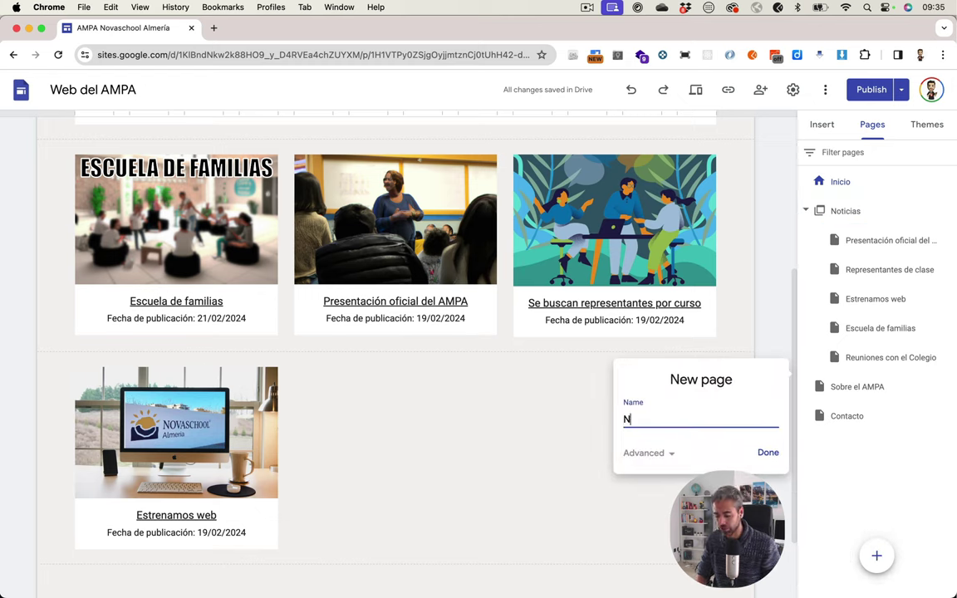
text(ueva noticia)
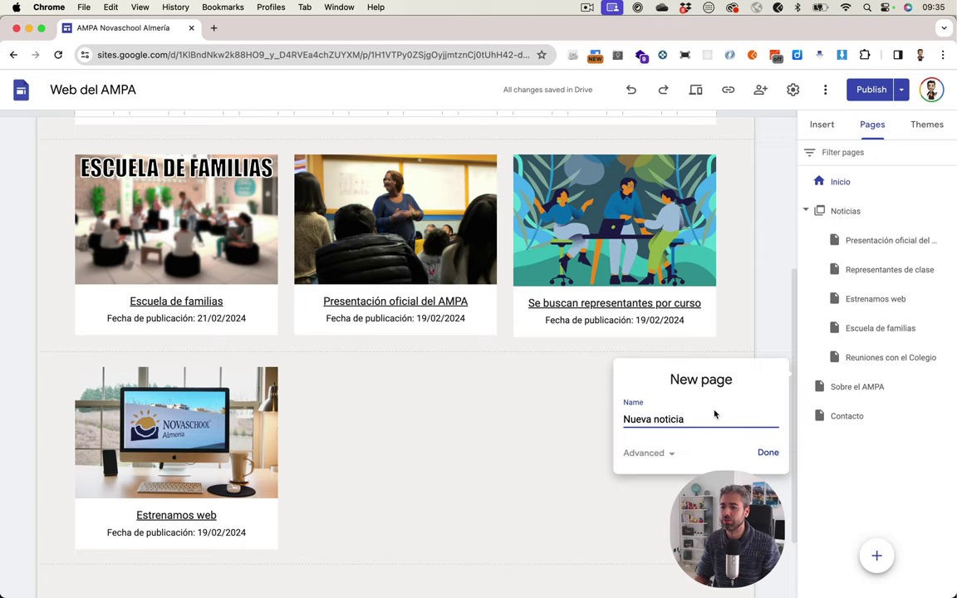
click(775, 455)
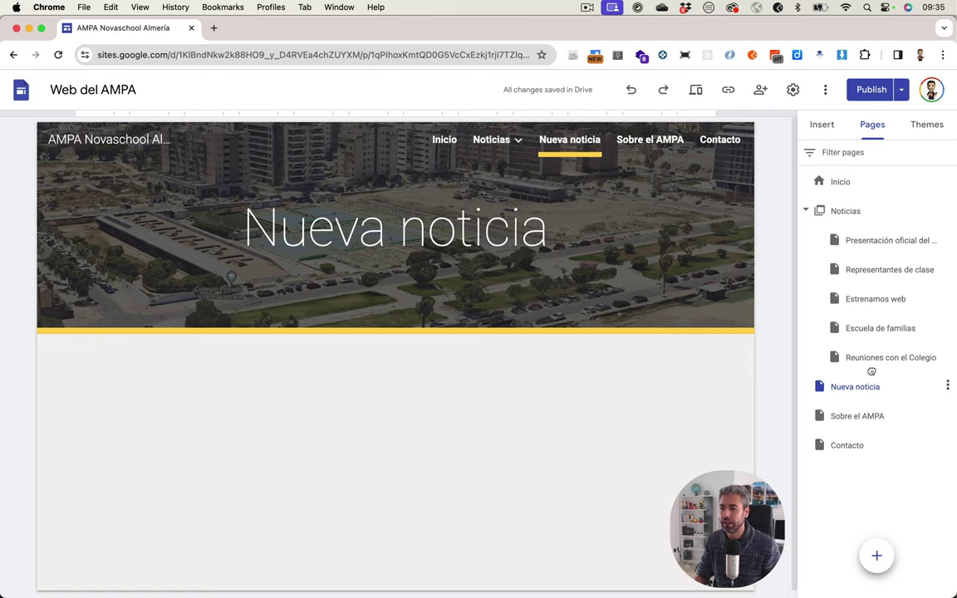
drag(871, 374, 841, 231)
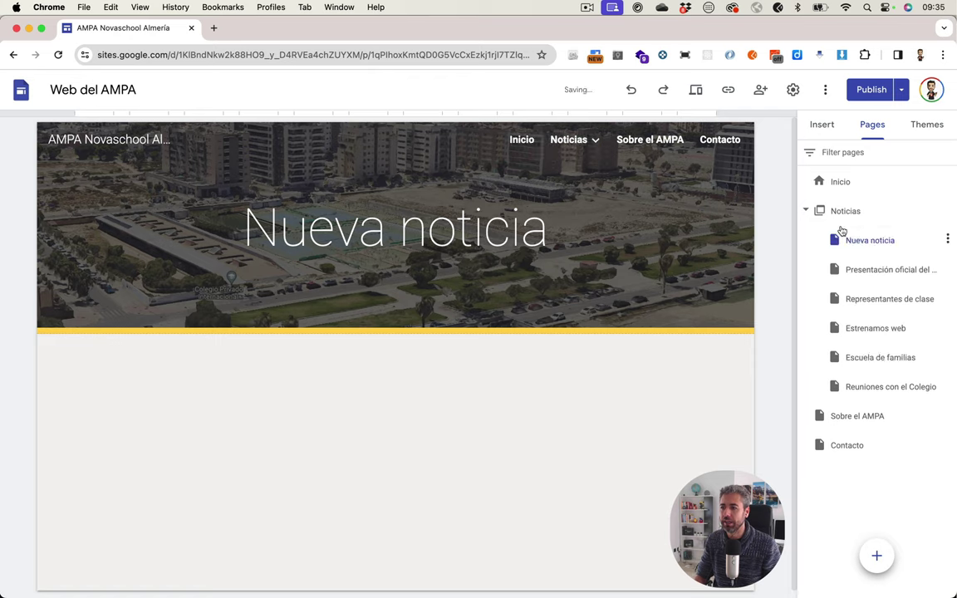
mouse_move(550, 150)
Step: Add an image-beside-text block and a two-column image-and-text block to the page, with a three-column image-and-text block between them
click(814, 126)
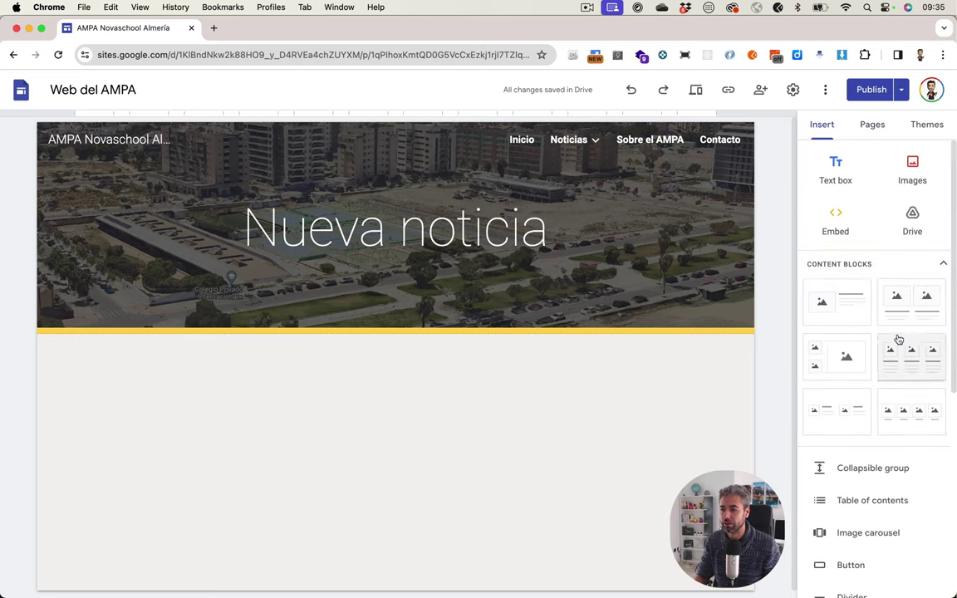
drag(861, 304, 367, 479)
drag(908, 307, 536, 528)
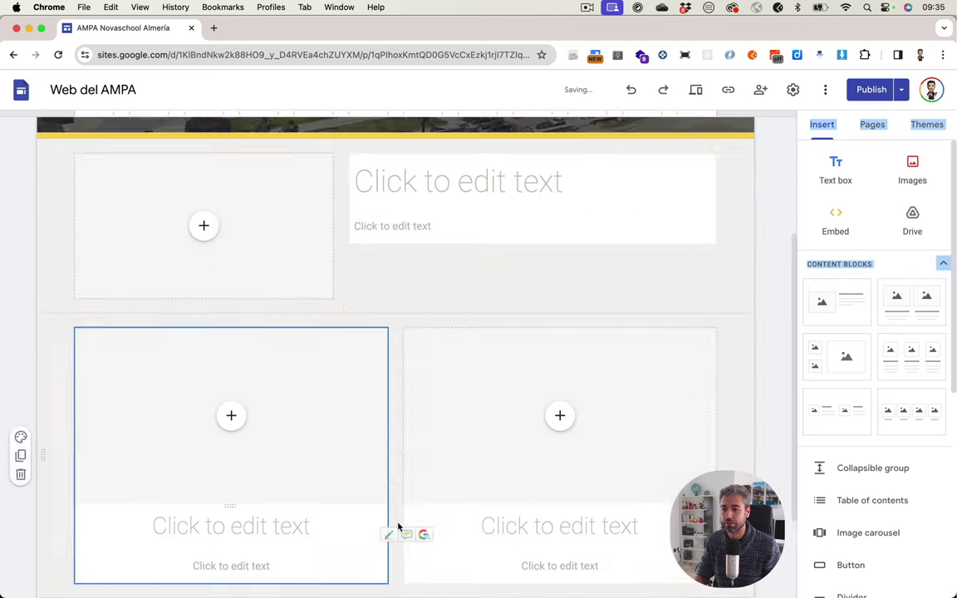
drag(914, 392, 350, 324)
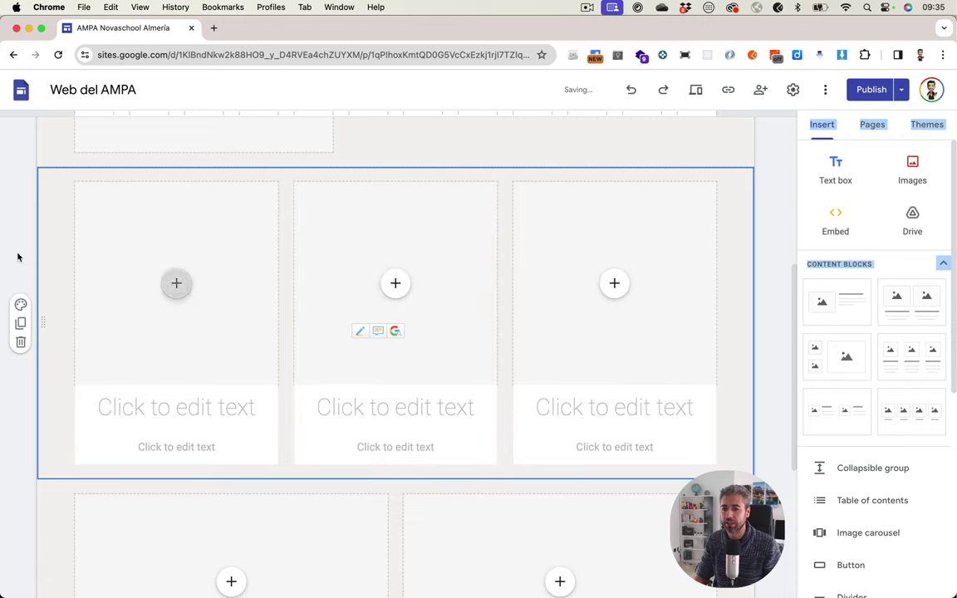
Step: Enter "asdasd" as the description text of the first column in the three-column block
drag(42, 316, 137, 333)
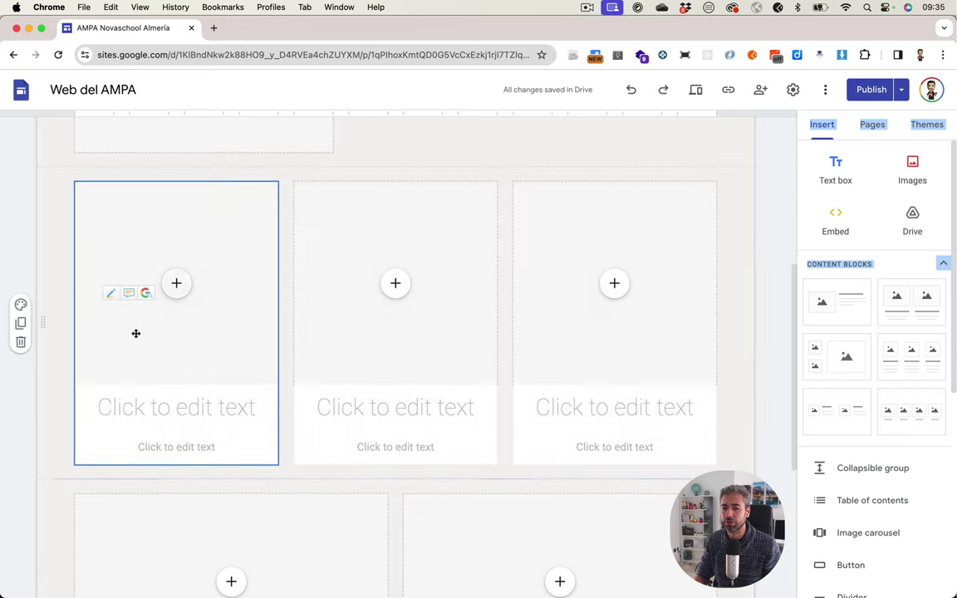
click(156, 400)
click(164, 445)
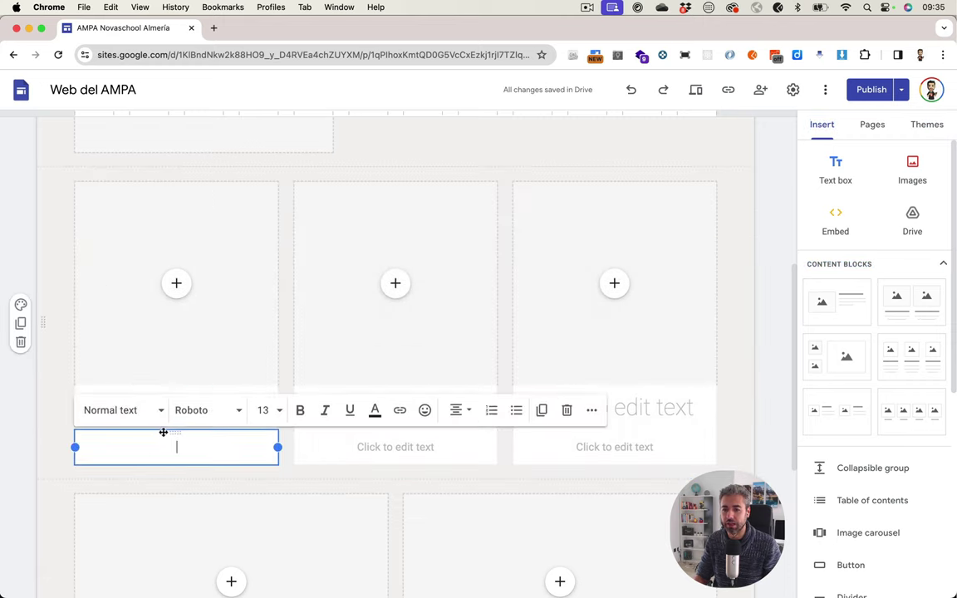
text(asdasd)
Step: Check the media options of the middle column's placeholder, and delete that column from the three-column block
click(375, 454)
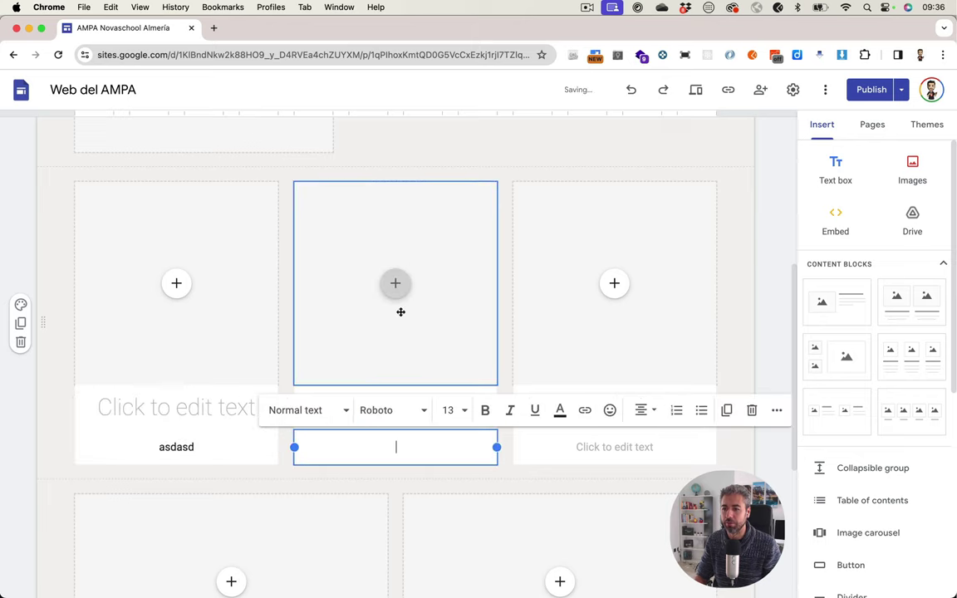
click(396, 285)
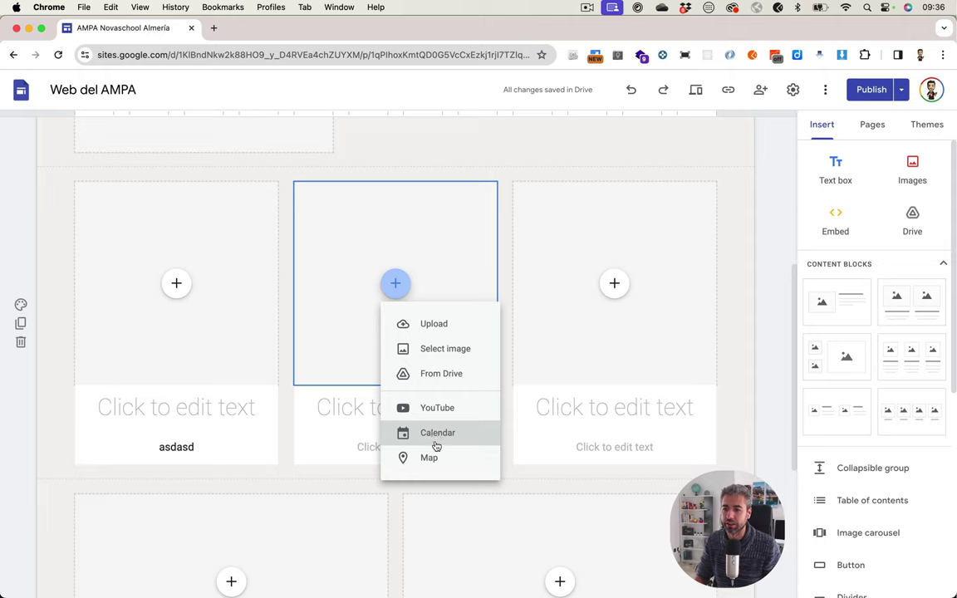
click(414, 209)
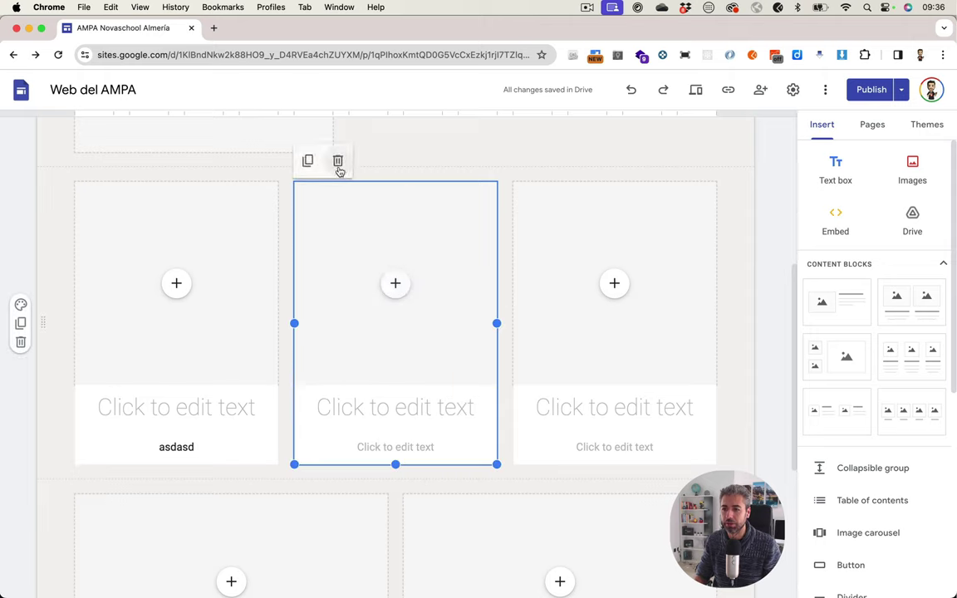
click(338, 162)
Step: Widen the "asdasd" column to match the image placeholder above, and move the remaining empty column directly beside it
click(275, 269)
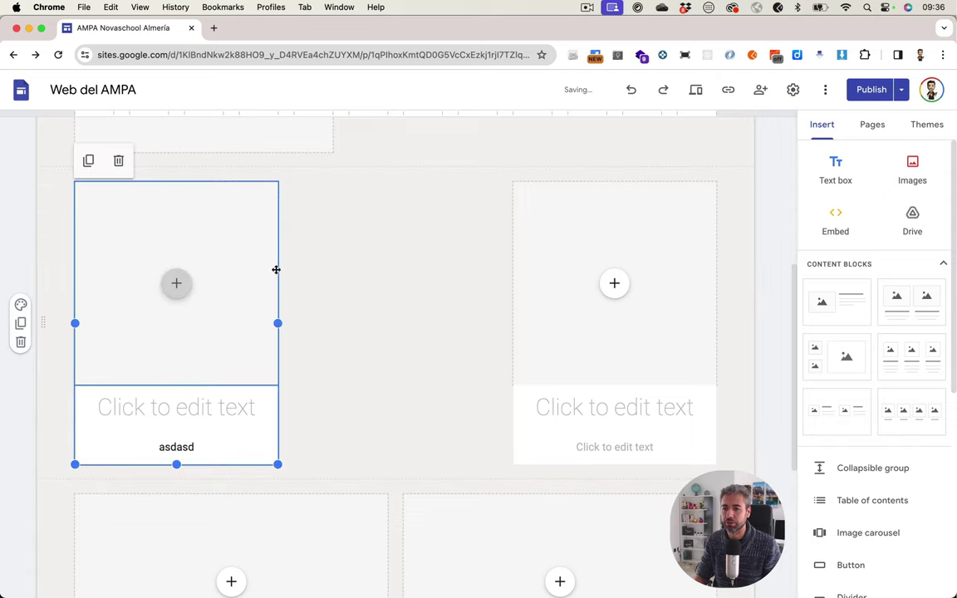
drag(277, 323, 333, 323)
click(513, 269)
click(510, 299)
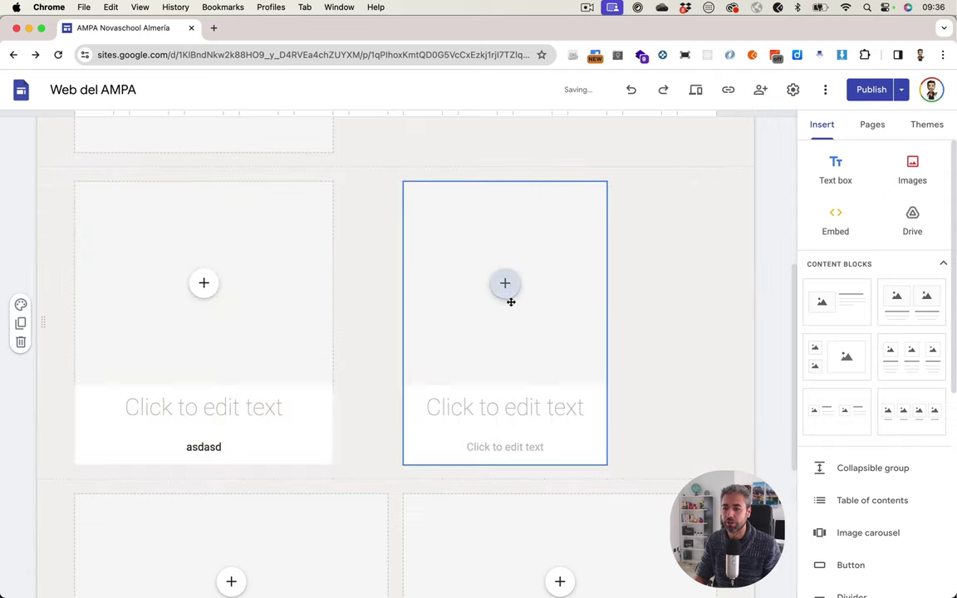
drag(592, 276, 500, 280)
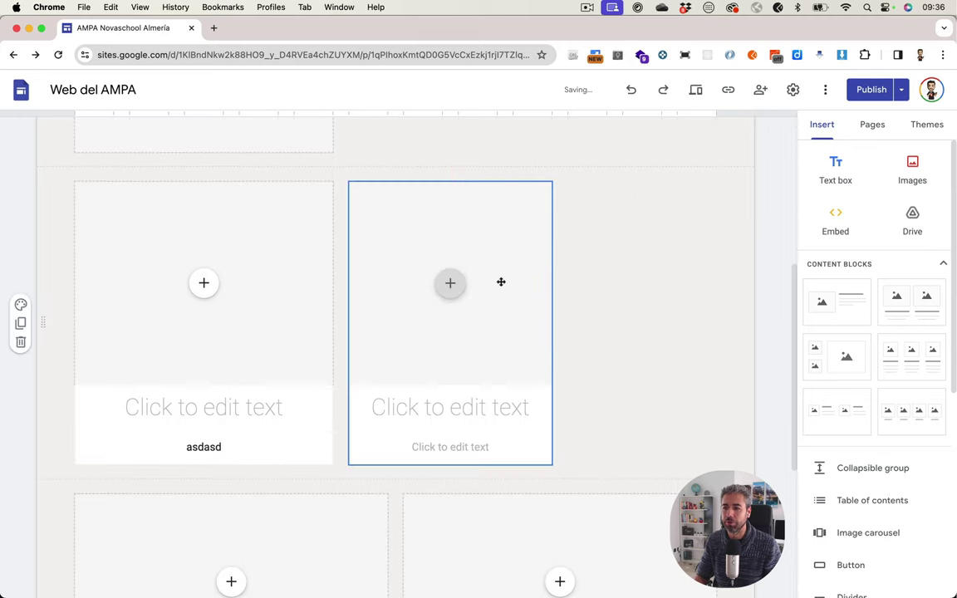
Step: Widen the second column so it fills the rest of the row, aligned with the text block above
scroll(539, 425, up, 5)
scroll(540, 425, down, 3)
click(539, 448)
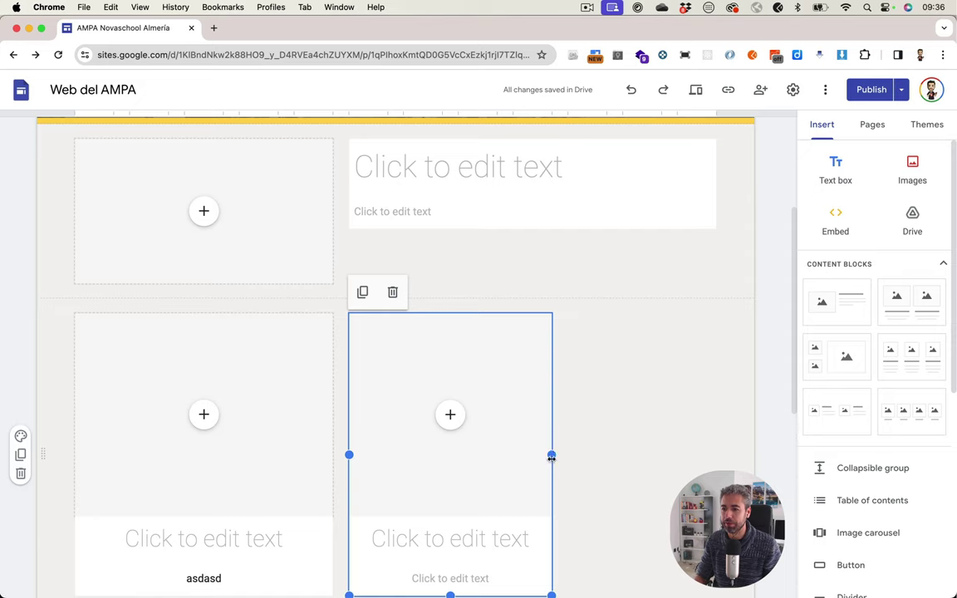
drag(552, 454, 715, 454)
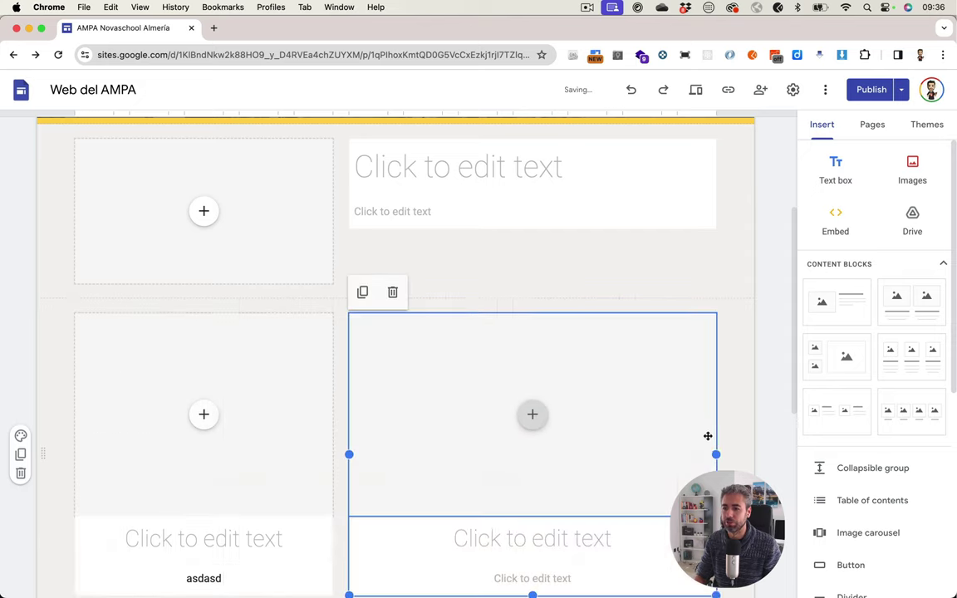
Step: Examine the background styles and image options for the section containing the resized columns
scroll(685, 432, down, 5)
scroll(515, 393, down, 2)
scroll(515, 393, up, 3)
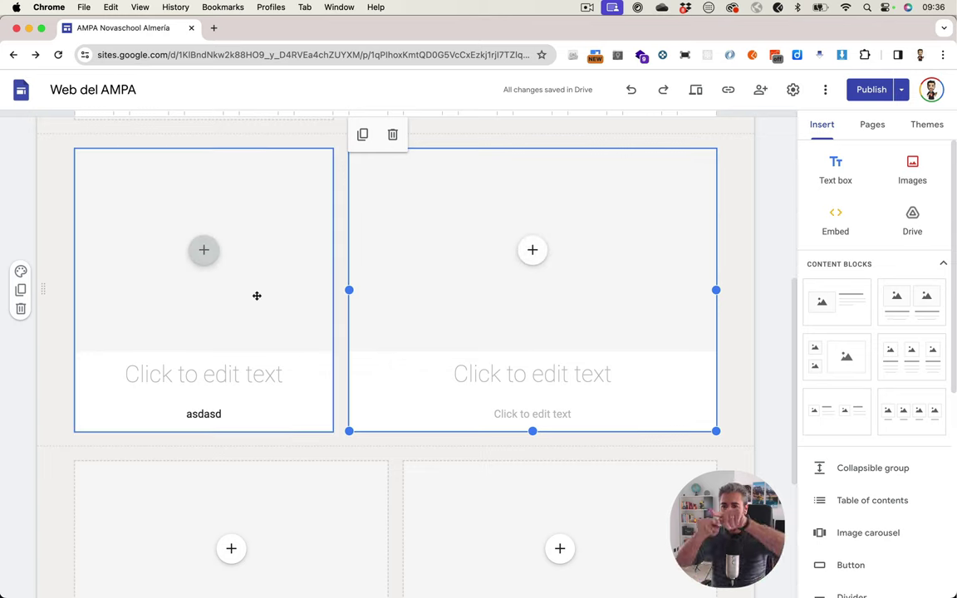
scroll(424, 403, up, 3)
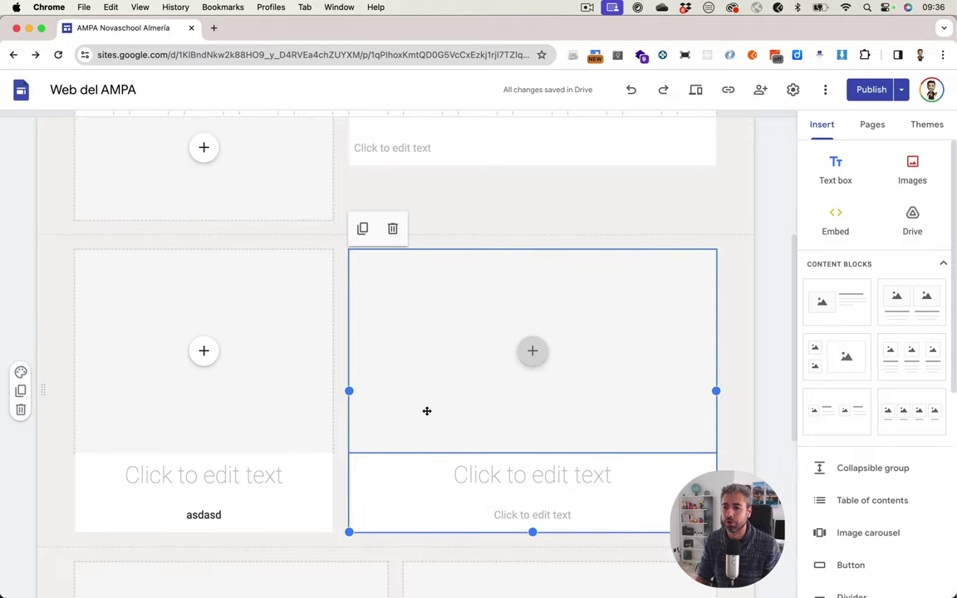
scroll(432, 403, up, 3)
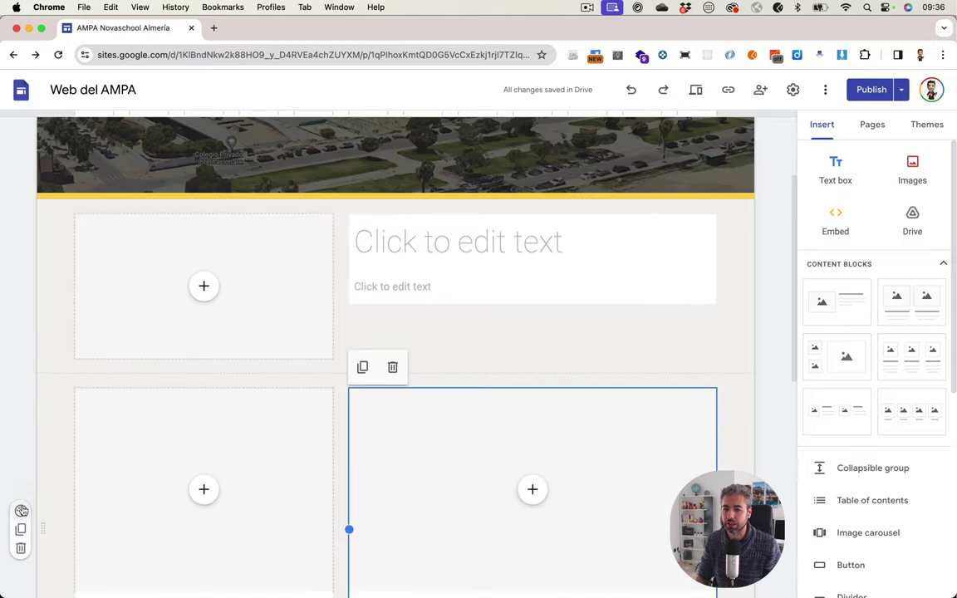
click(21, 510)
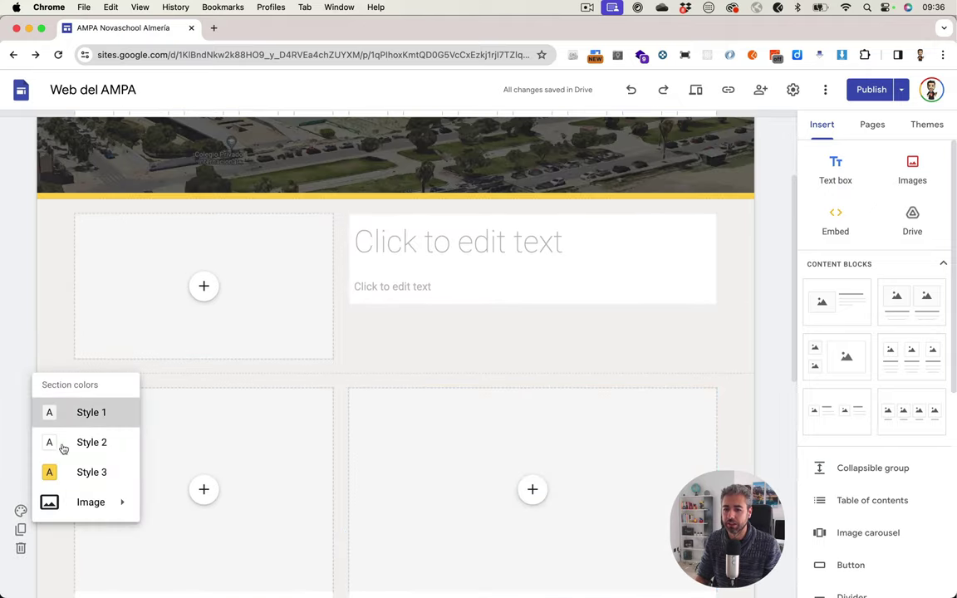
mouse_move(81, 503)
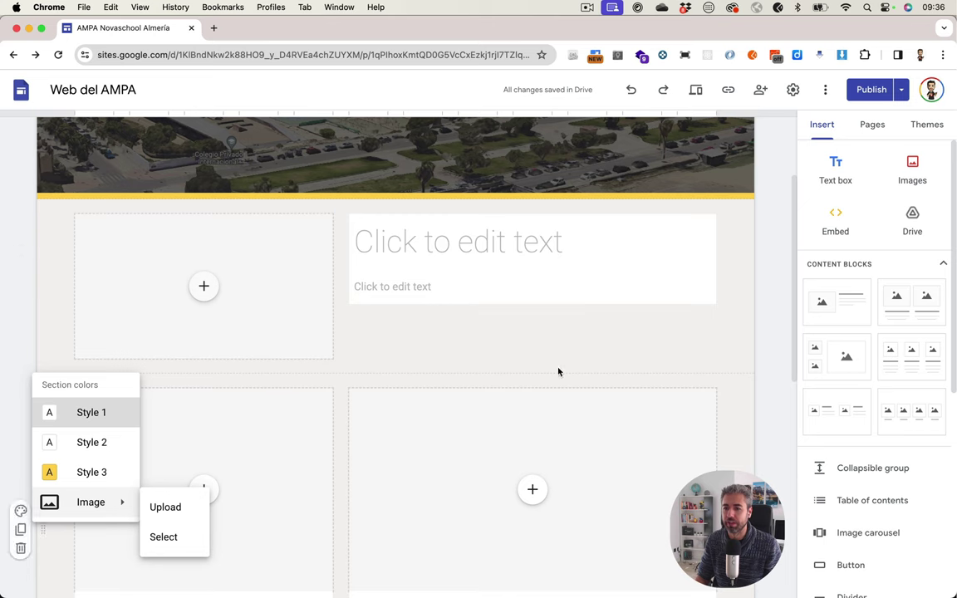
Step: Insert an empty full-width text box between the first block and the section with the resized columns
scroll(592, 364, up, 1)
scroll(600, 366, up, 3)
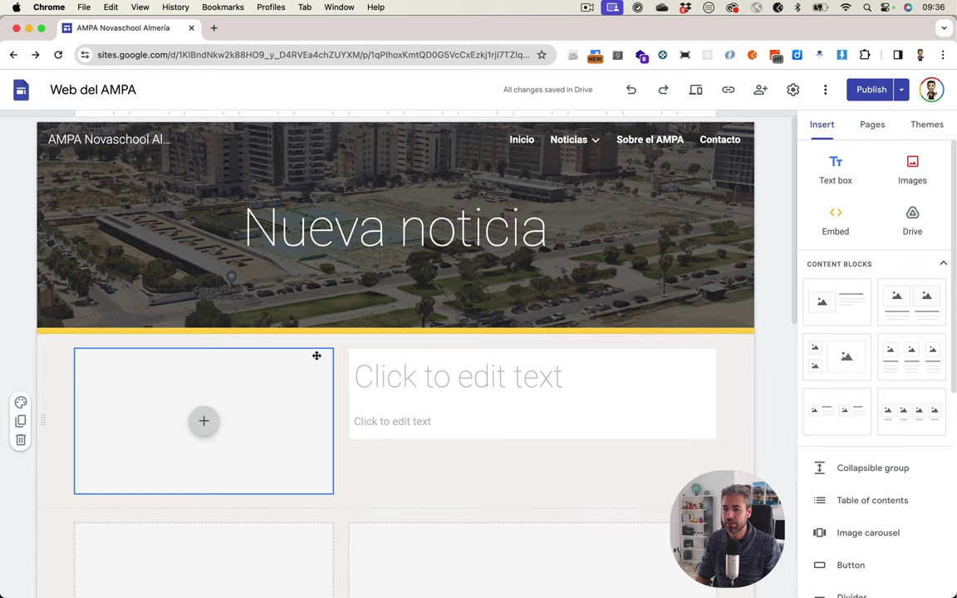
click(856, 170)
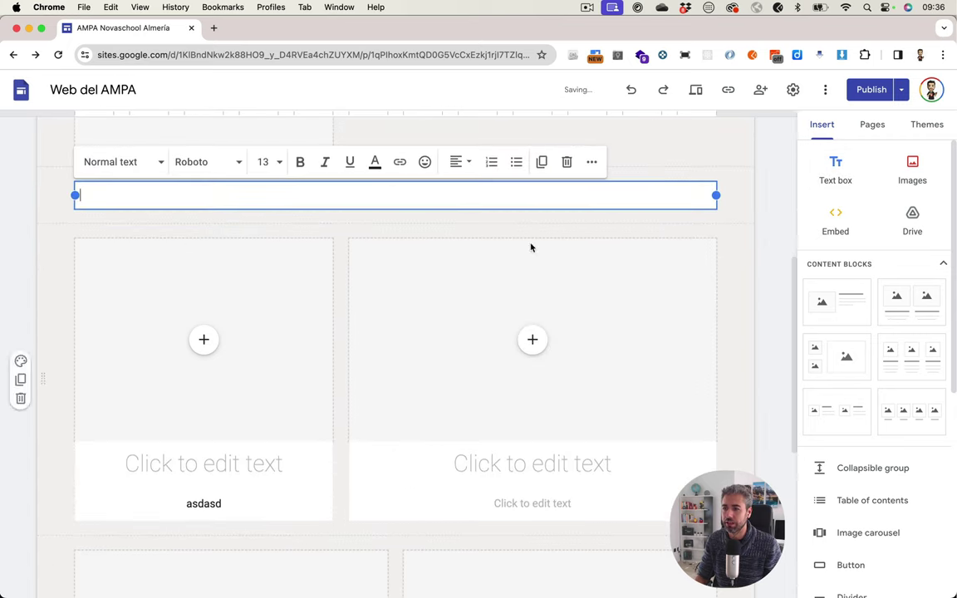
Step: Browse the recent Google Drive pictures offered for insertion, and leave the image picker without choosing one
click(913, 164)
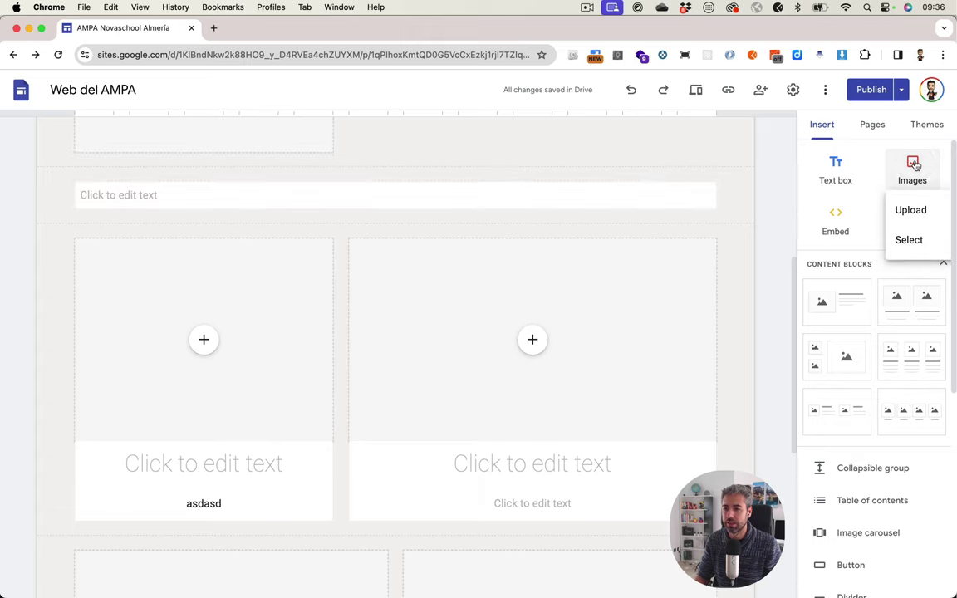
click(914, 238)
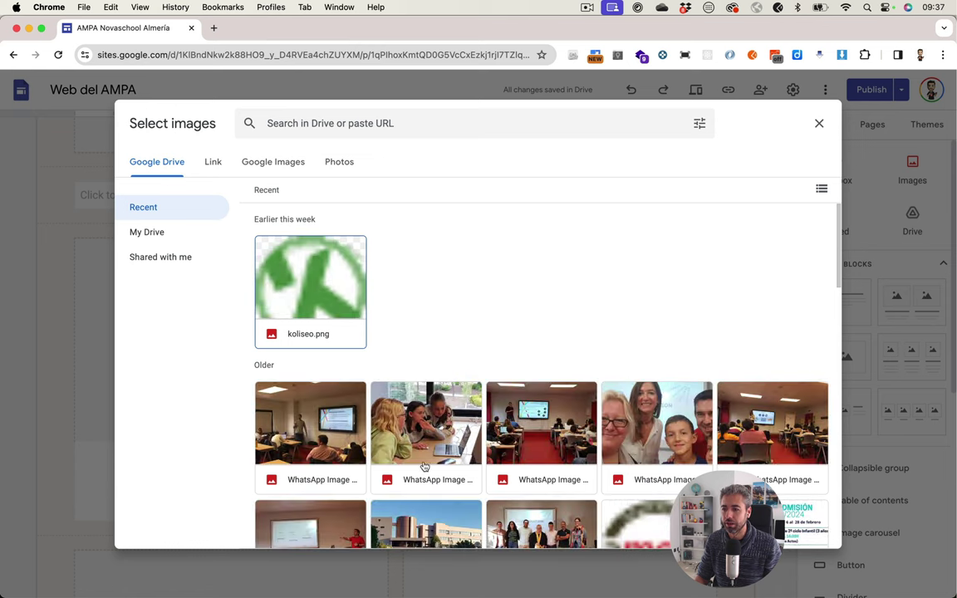
scroll(581, 432, down, 1)
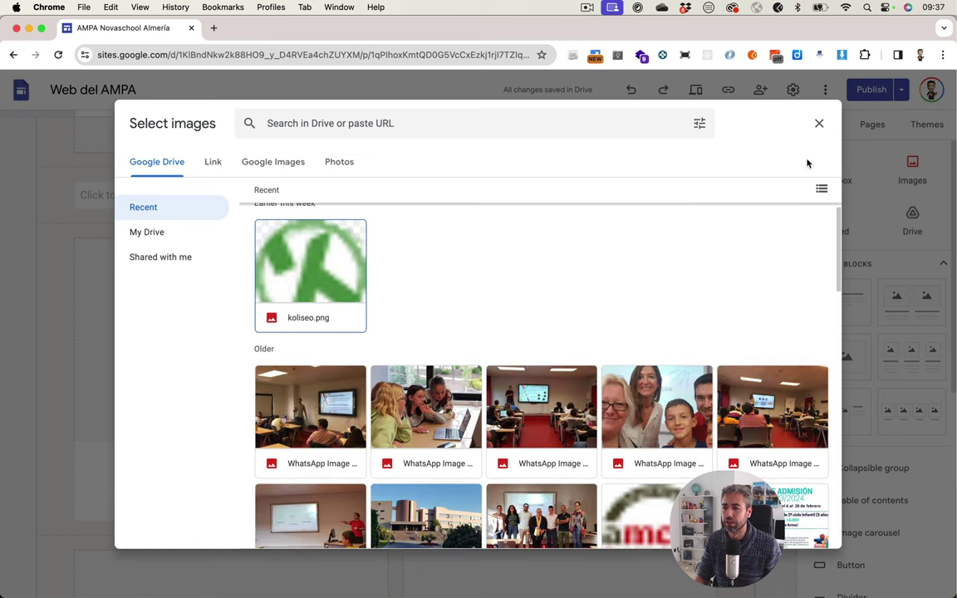
click(820, 123)
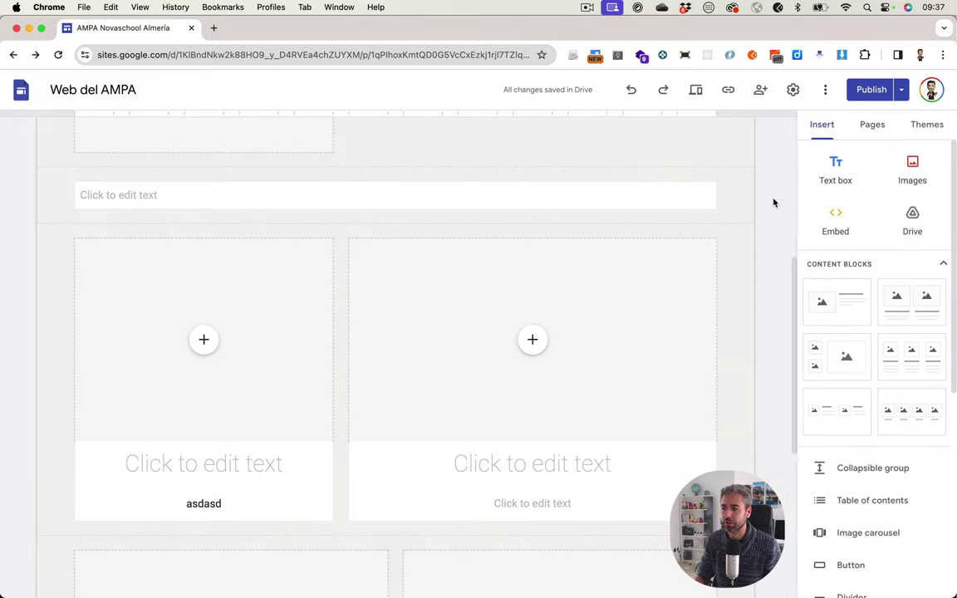
Step: Examine the options for embedding web content by URL or embed code, and leave without inserting anything
scroll(637, 376, up, 3)
scroll(637, 376, up, 3)
scroll(511, 423, down, 3)
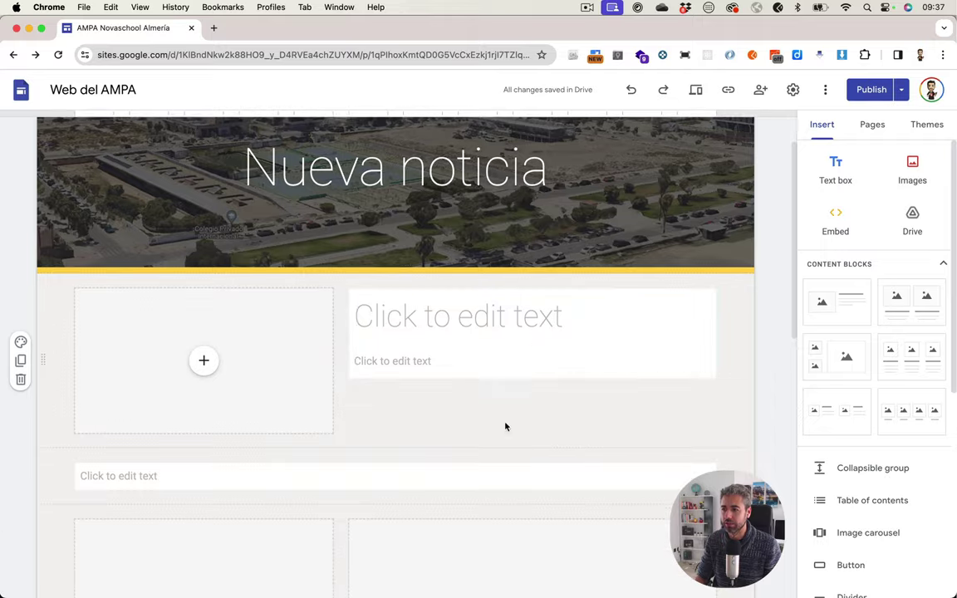
click(851, 215)
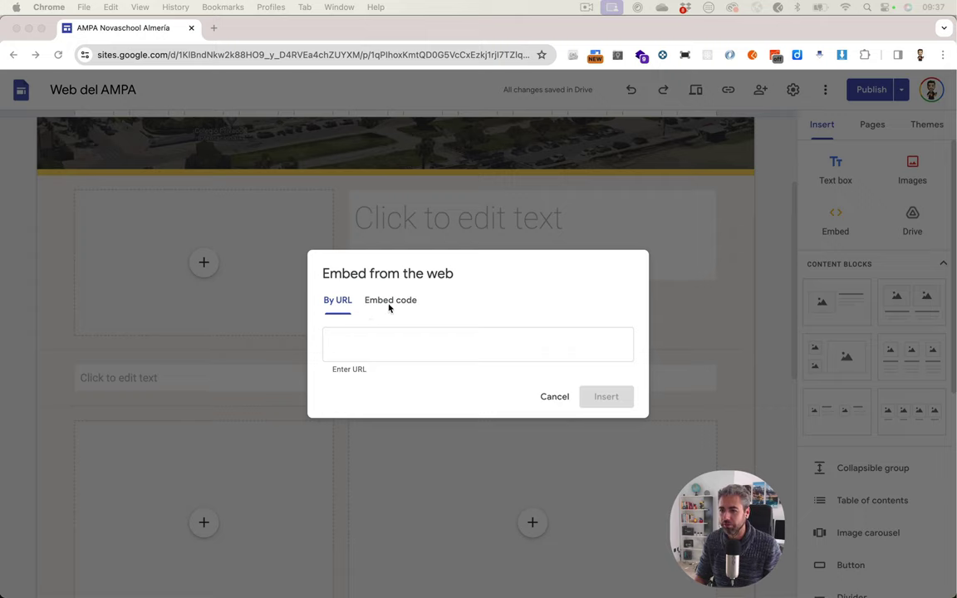
click(483, 355)
click(553, 397)
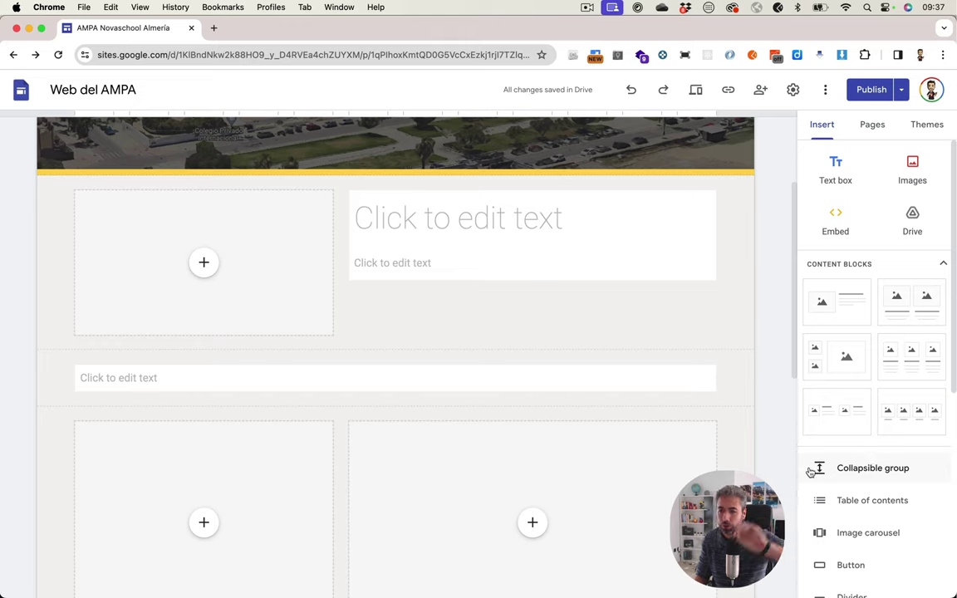
Step: Set up a new button named "Date de alta" for the news page
scroll(872, 415, down, 1)
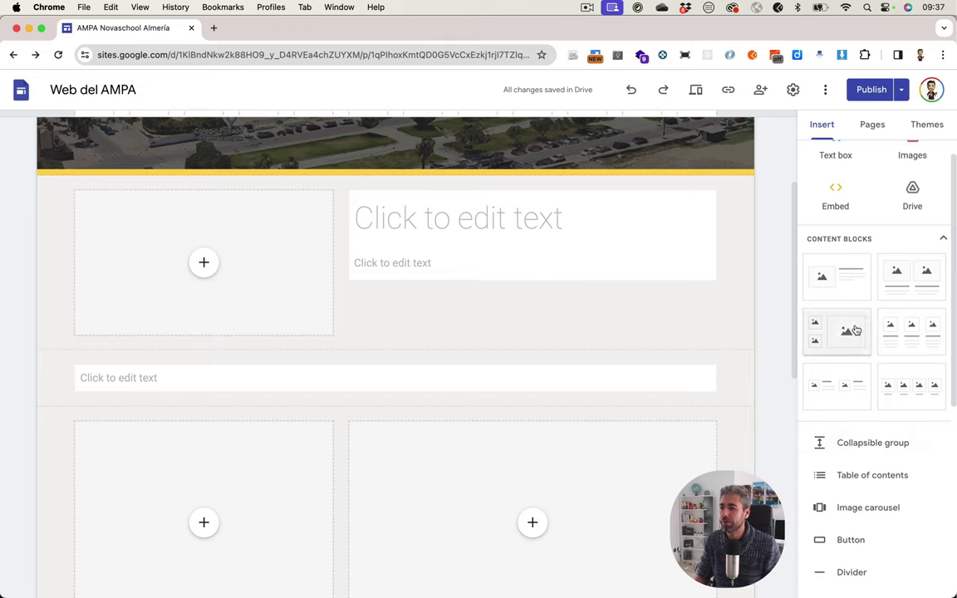
scroll(860, 303, down, 1)
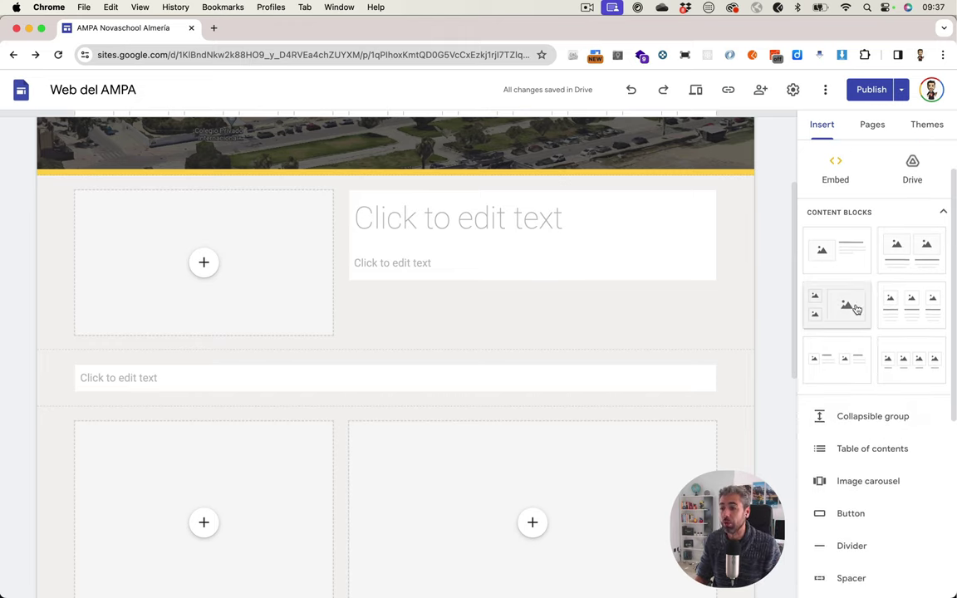
scroll(855, 309, down, 6)
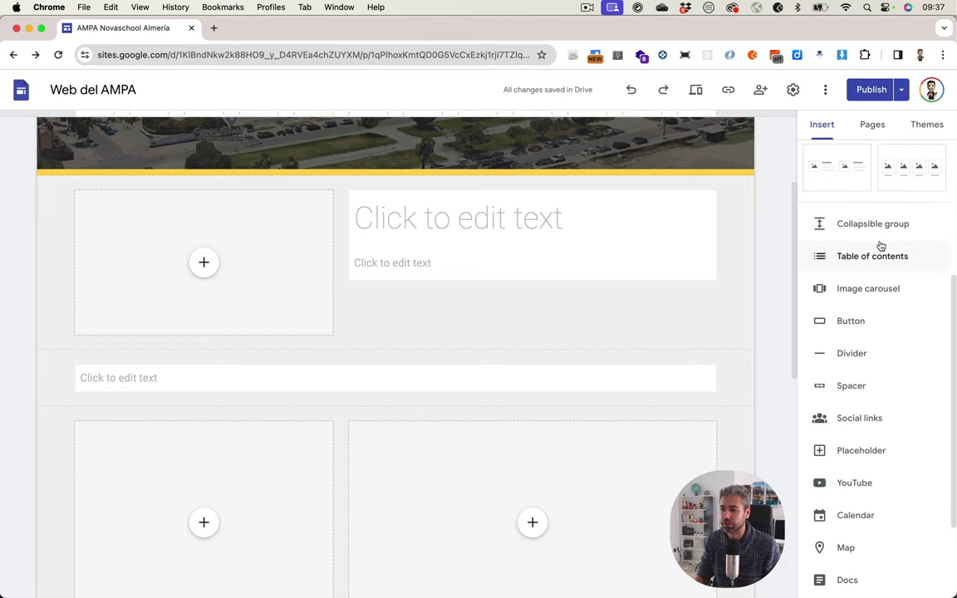
scroll(851, 236, down, 1)
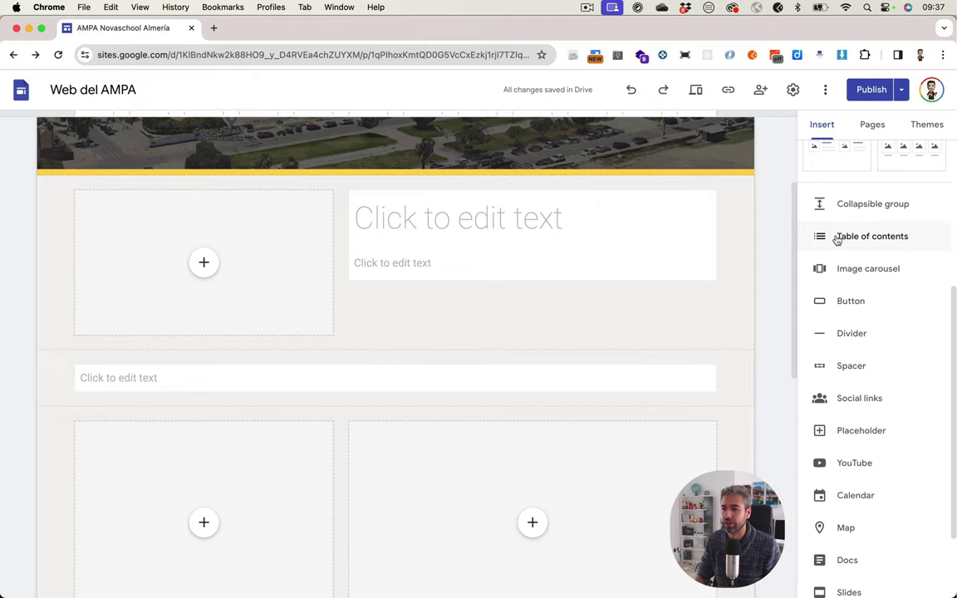
scroll(839, 241, down, 1)
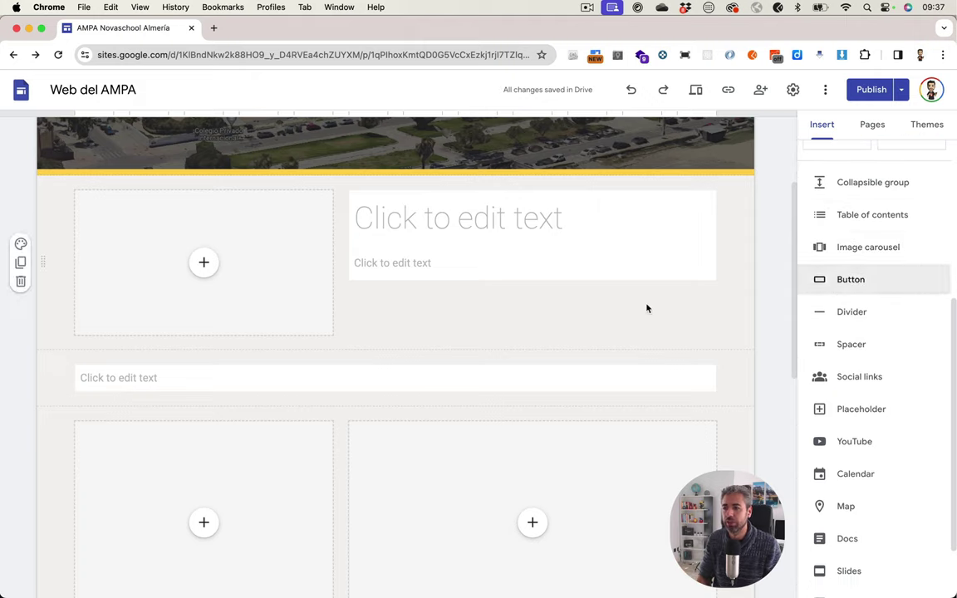
click(822, 280)
text(a)
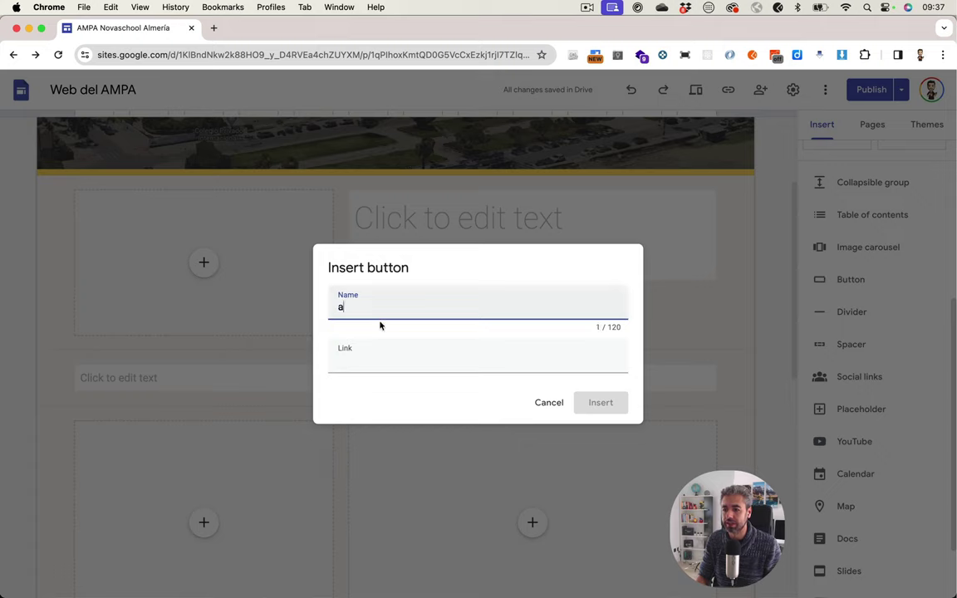
text(sdasdasd)
key(super+a)
text(R)
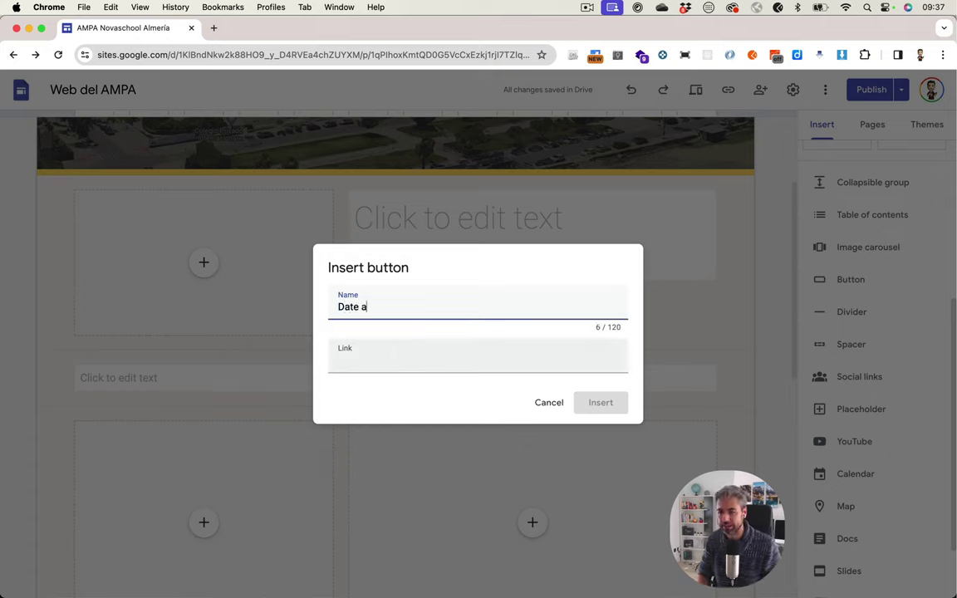
key(Tab)
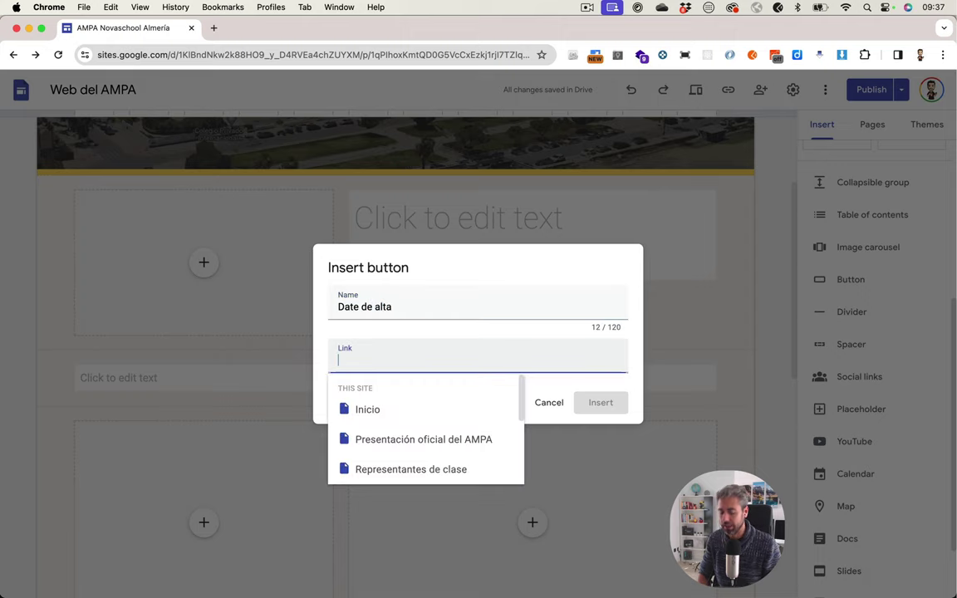
text(...)
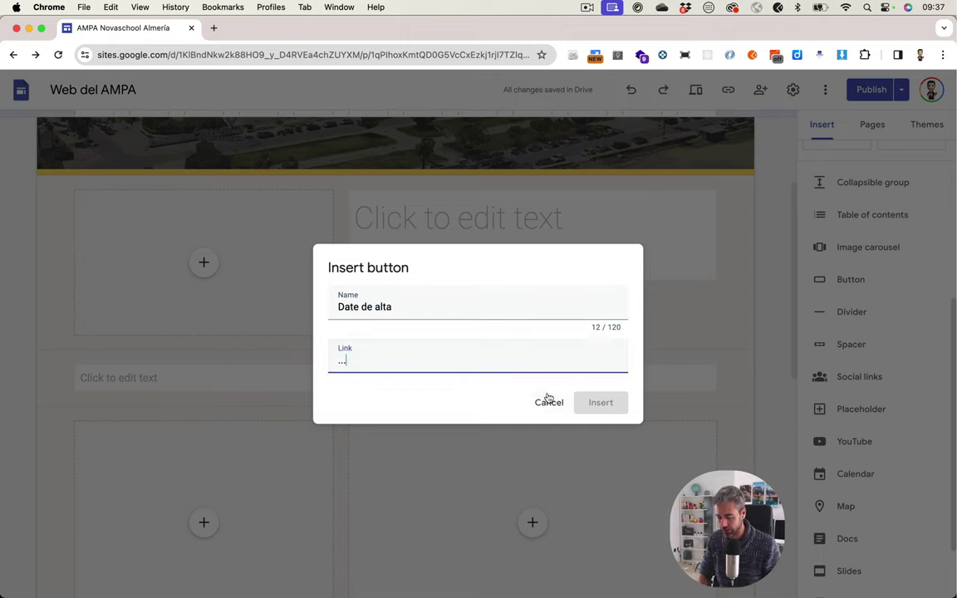
key(BackSpace)
text(httt)
text(p:)
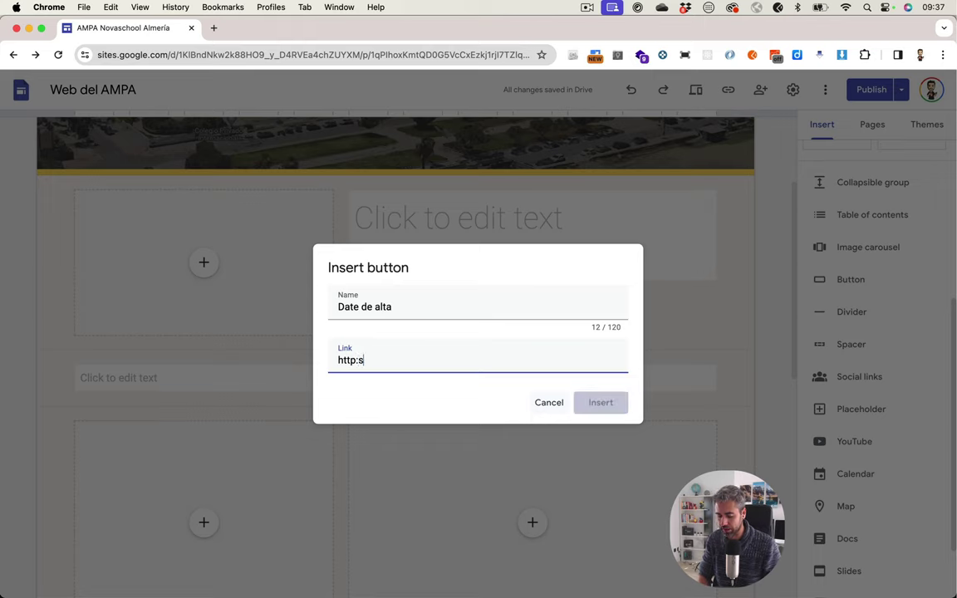
key(BackSpace)
text(s://asdasd.)
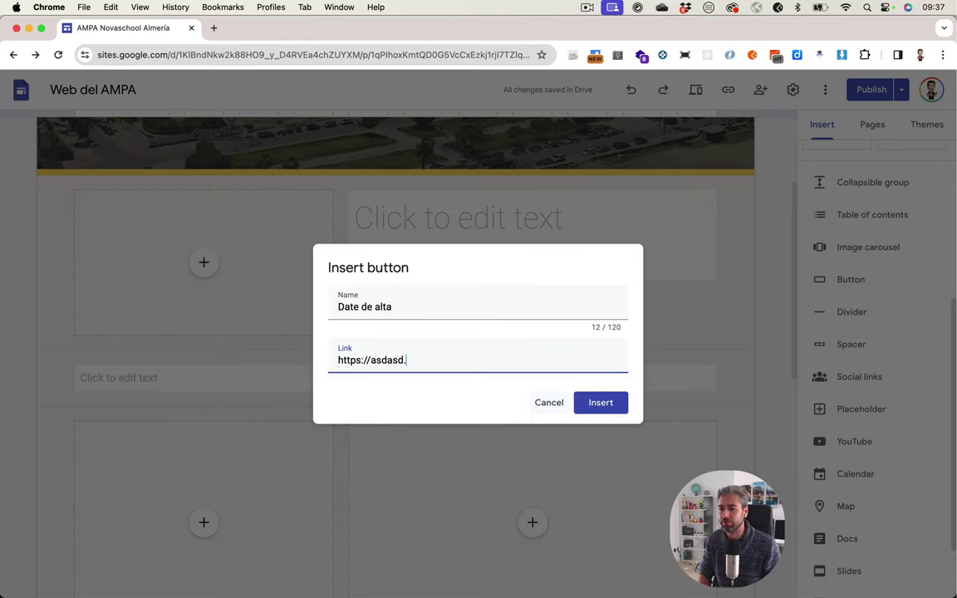
key(Return)
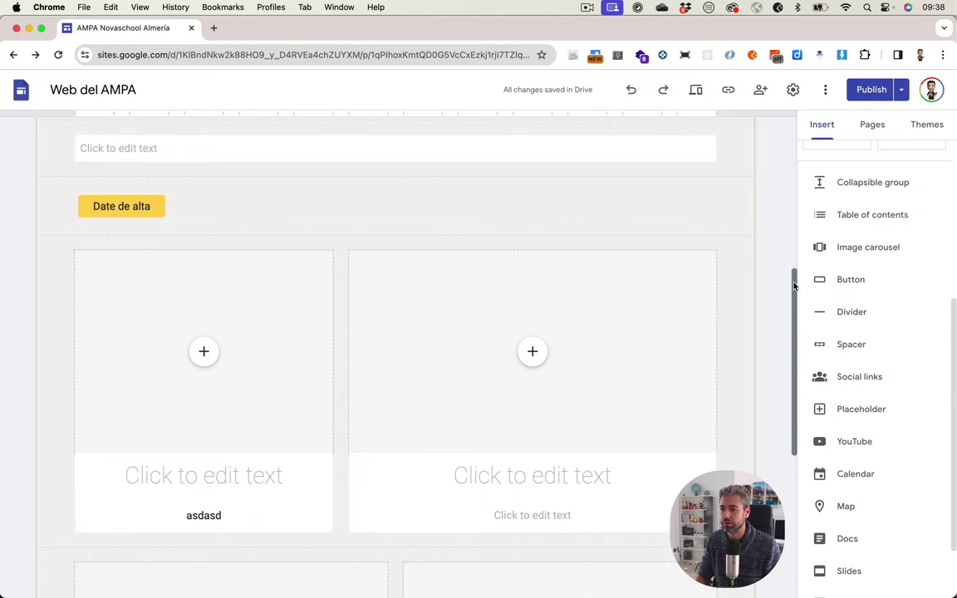
Step: Insert a divider below the Date de alta button and a spacer beneath it, stretched several times taller
click(848, 312)
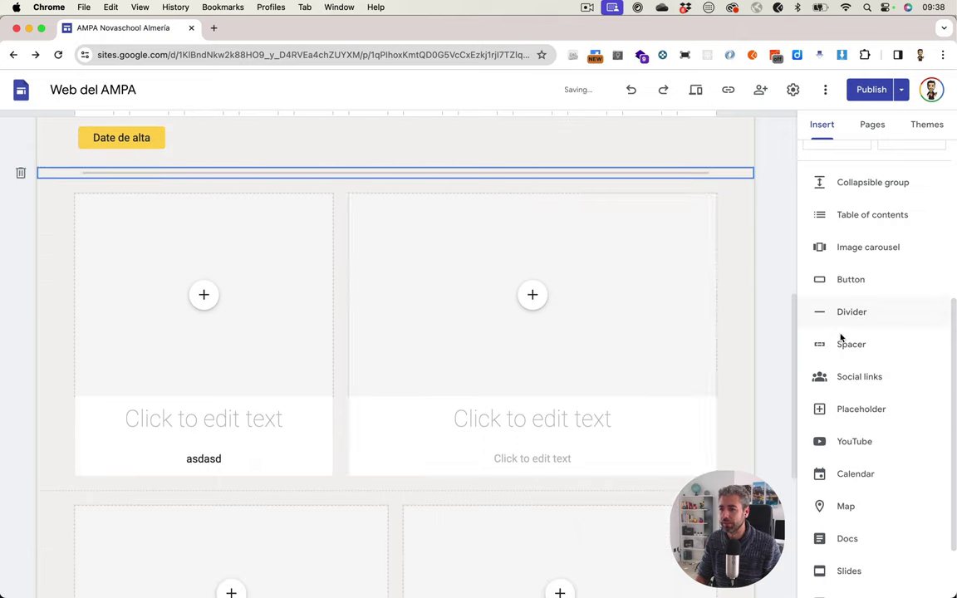
scroll(280, 150, up, 3)
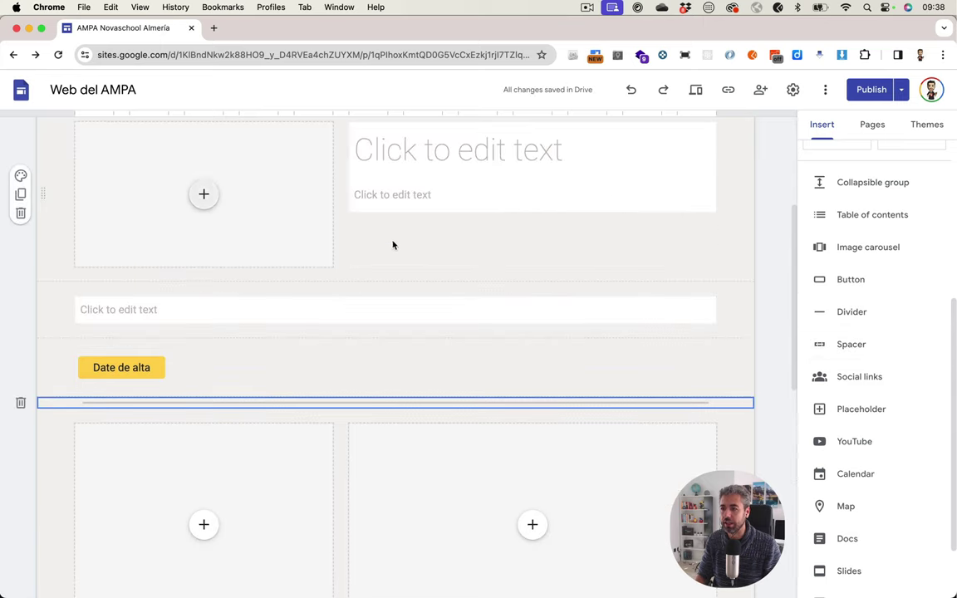
click(850, 344)
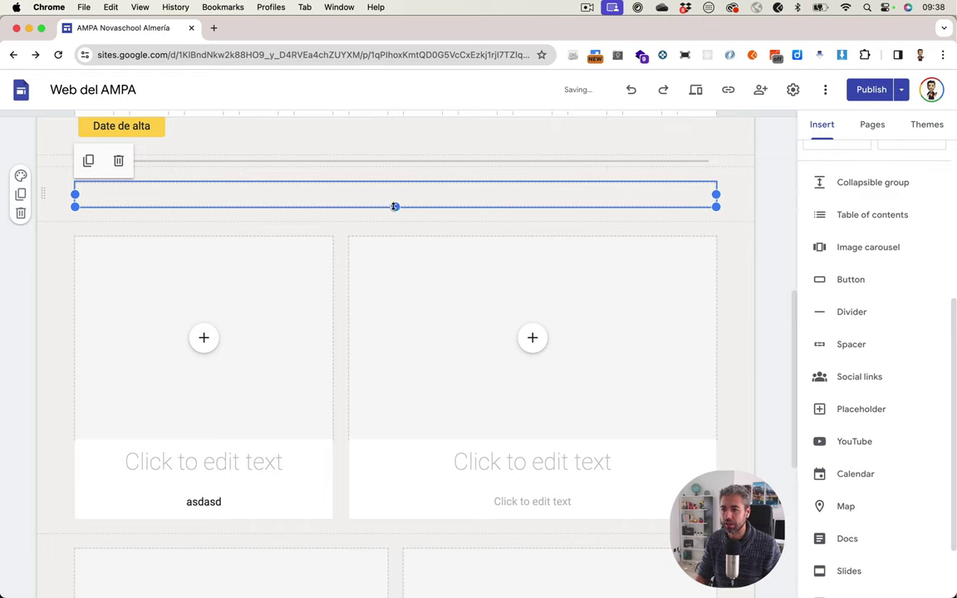
drag(395, 206, 395, 310)
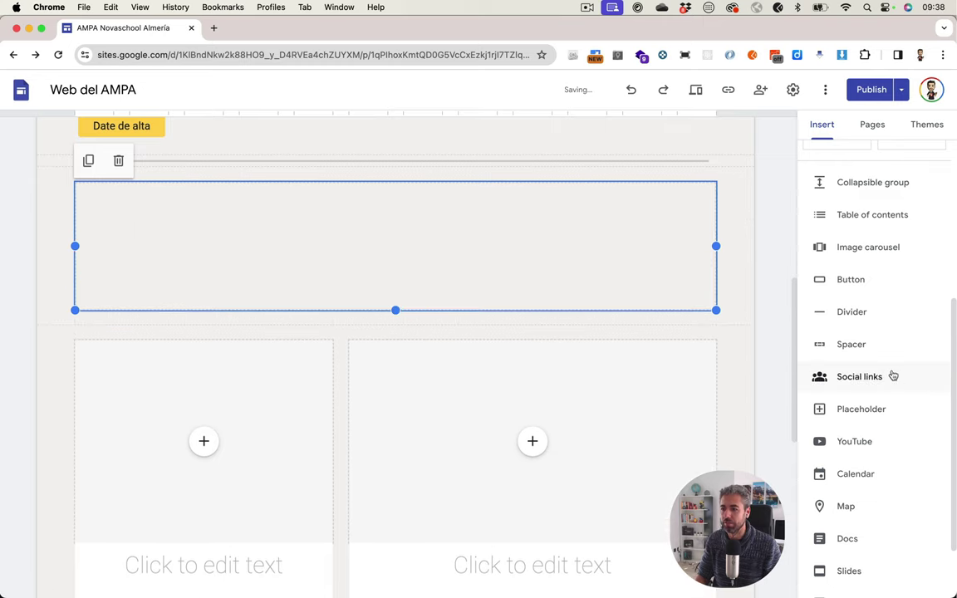
Step: Examine the social media link fields and their icon options, and leave without inserting any links
click(859, 376)
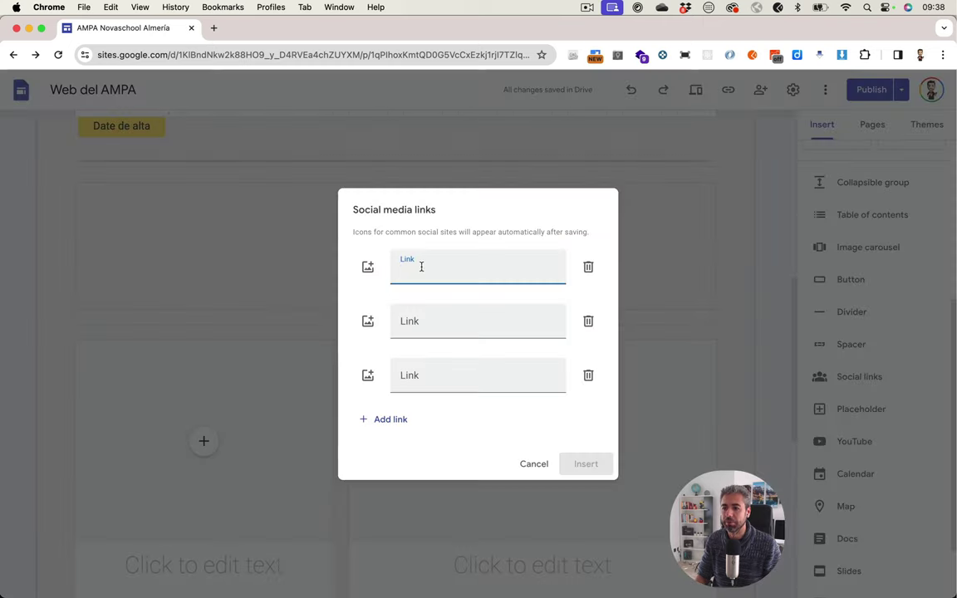
click(367, 267)
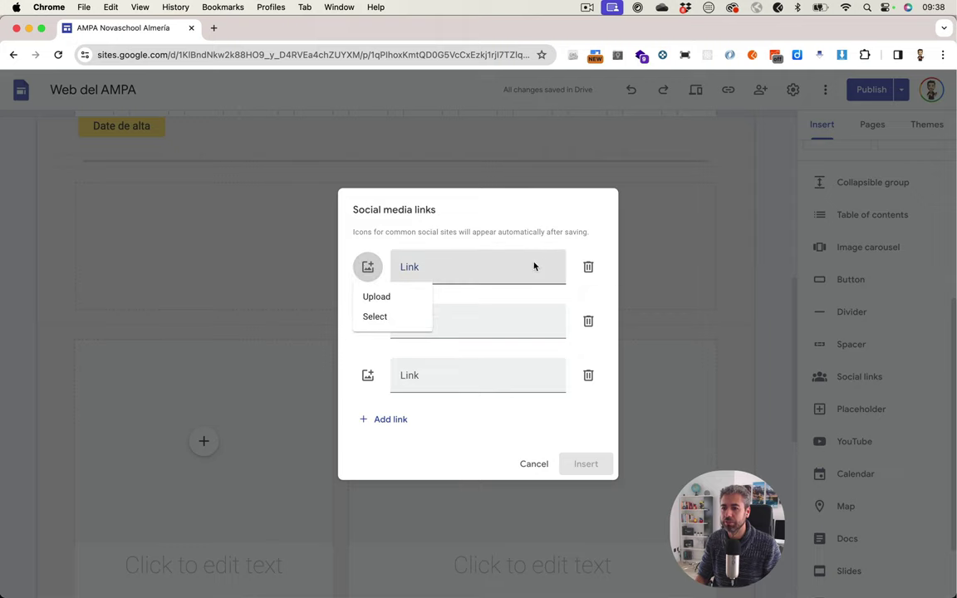
click(515, 295)
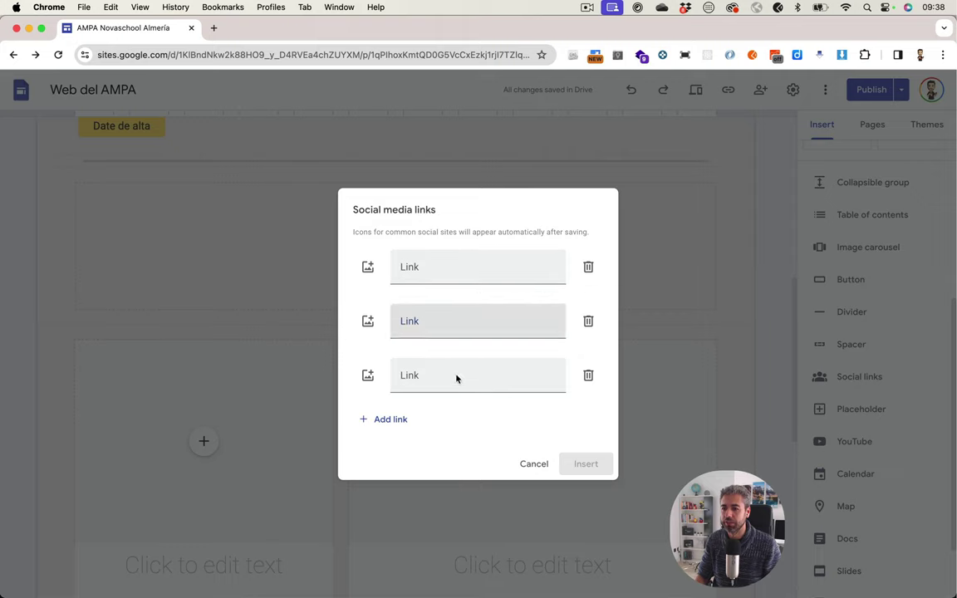
click(518, 457)
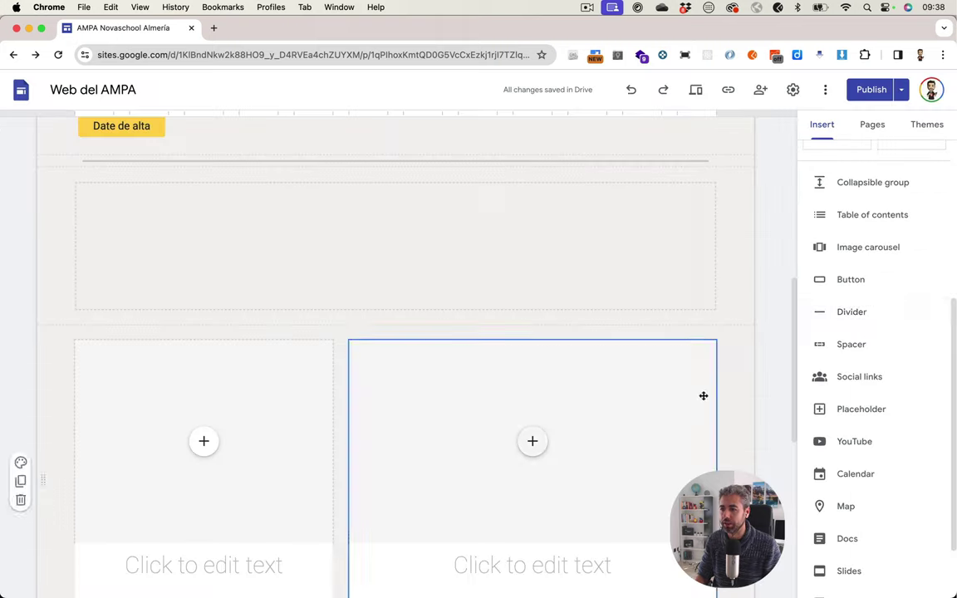
Step: Shrink the spacer back to a thin strip and insert an empty placeholder below it
click(546, 307)
drag(395, 311, 395, 209)
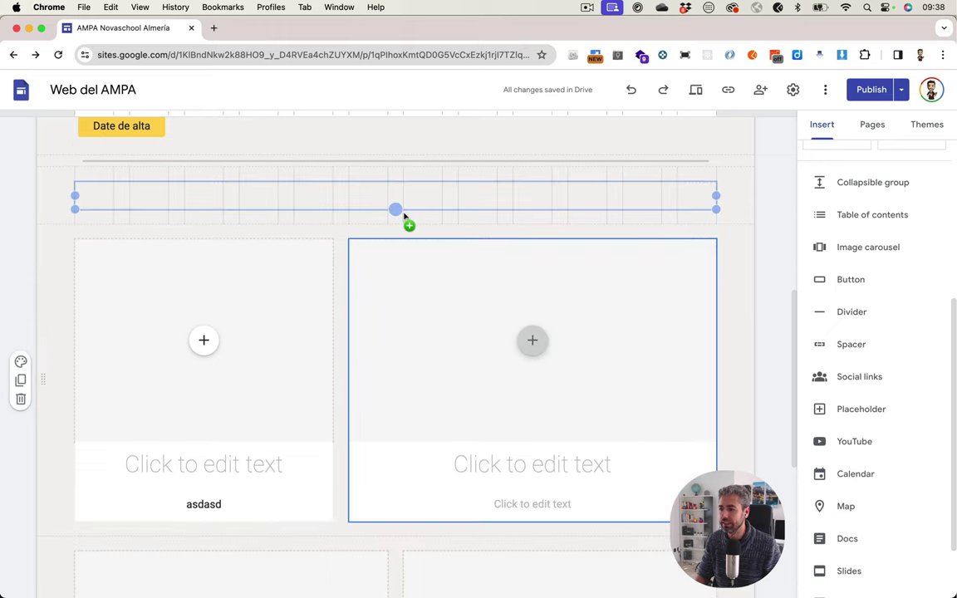
scroll(885, 397, down, 1)
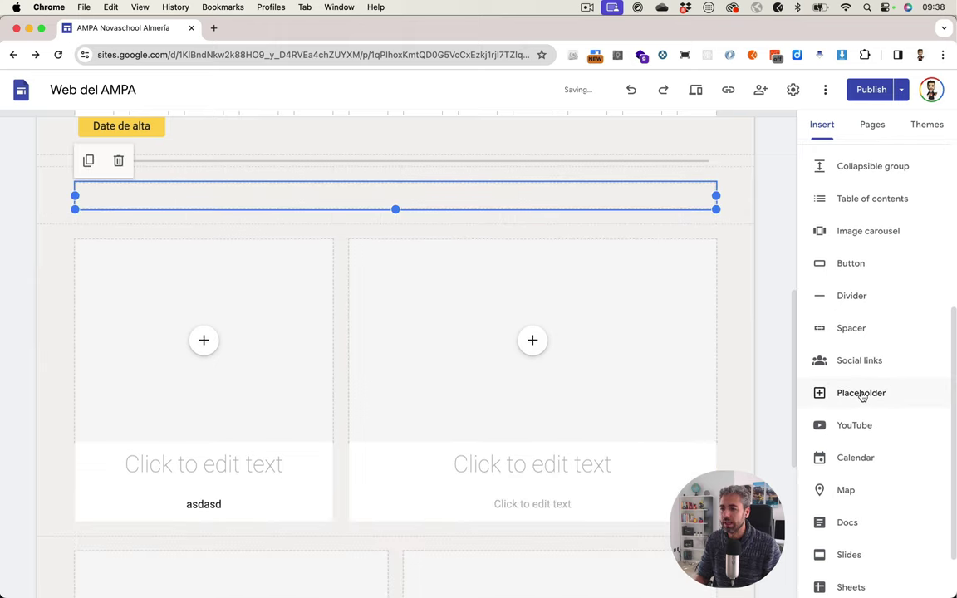
click(829, 397)
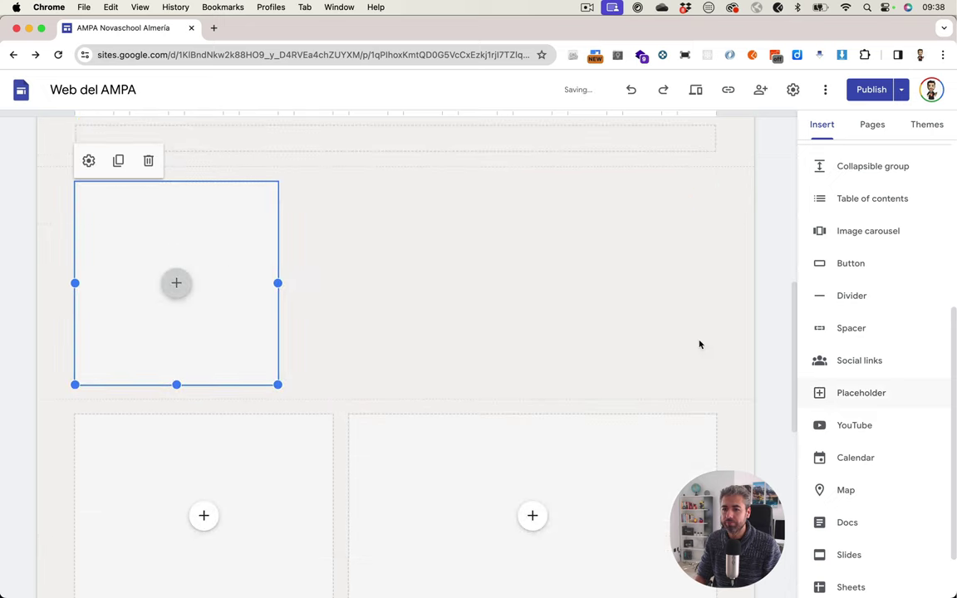
click(175, 283)
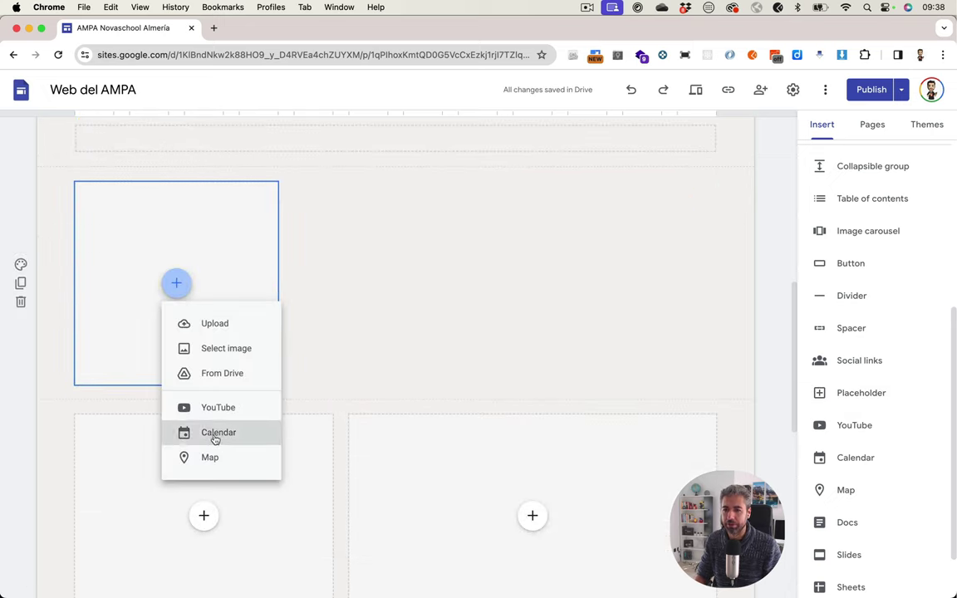
click(647, 399)
Step: Insert the AMPA La Vega Novaschool Almería presentation from Google Slides below the empty placeholder
scroll(875, 492, down, 1)
scroll(875, 492, down, 2)
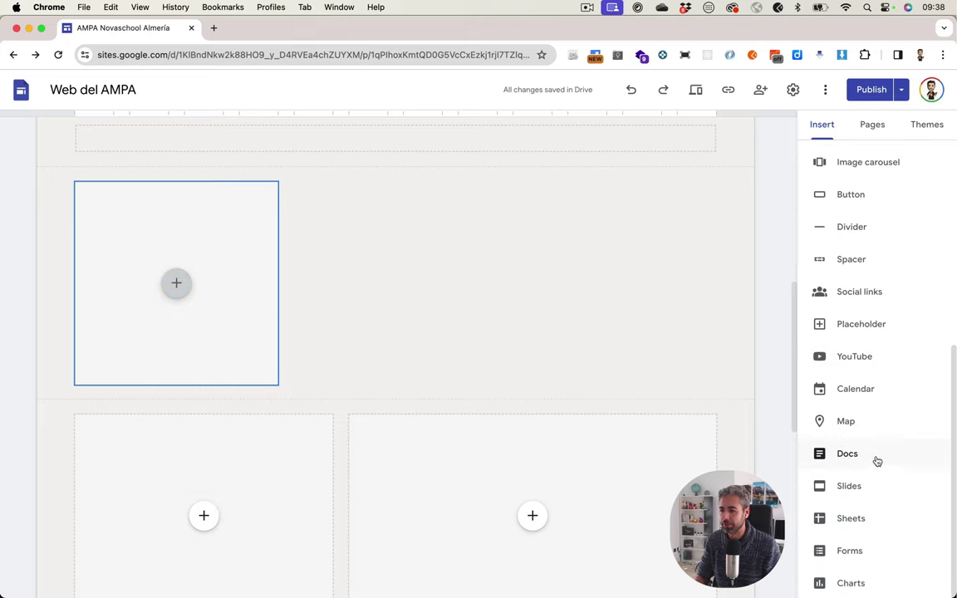
click(842, 488)
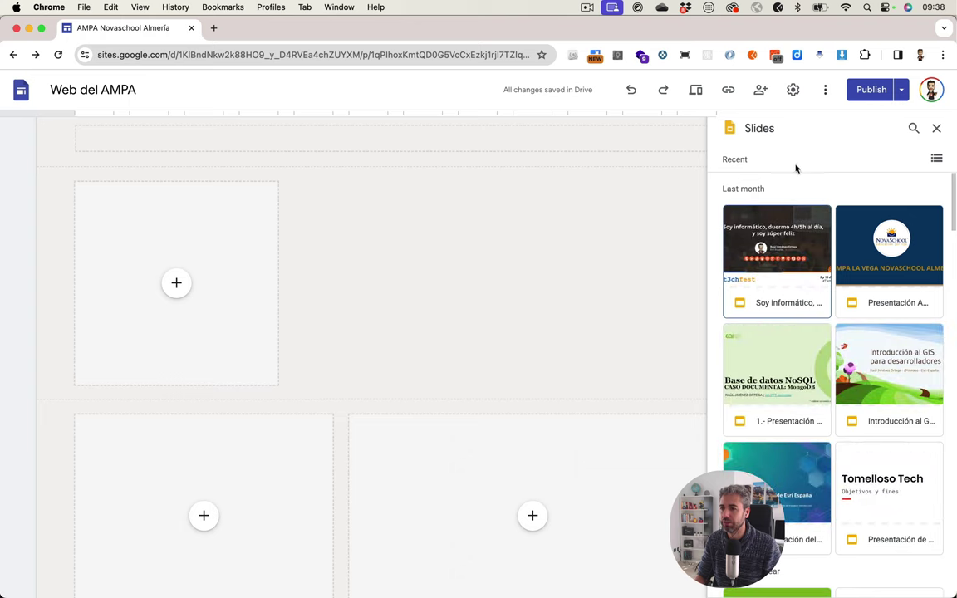
click(913, 128)
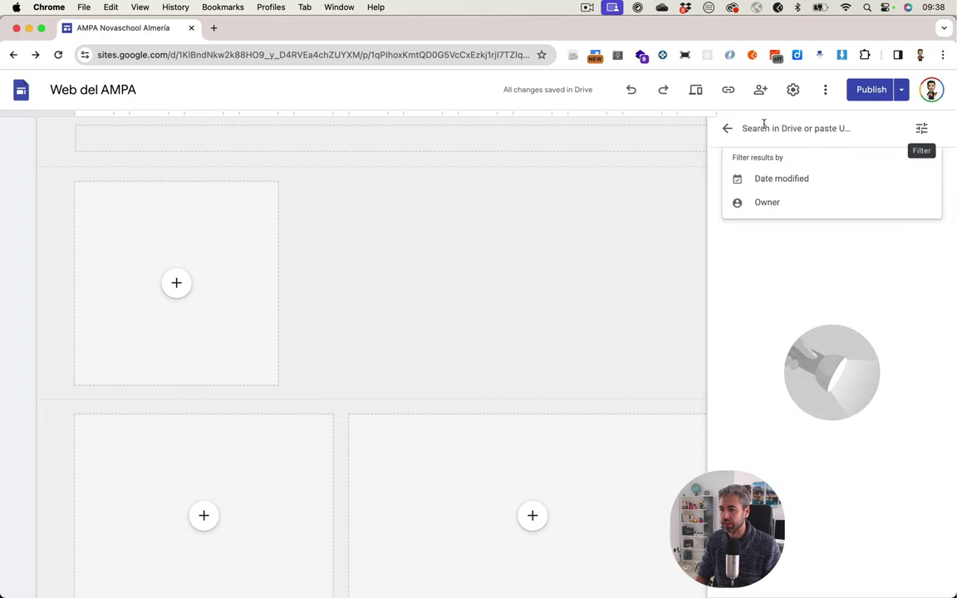
click(719, 131)
click(890, 256)
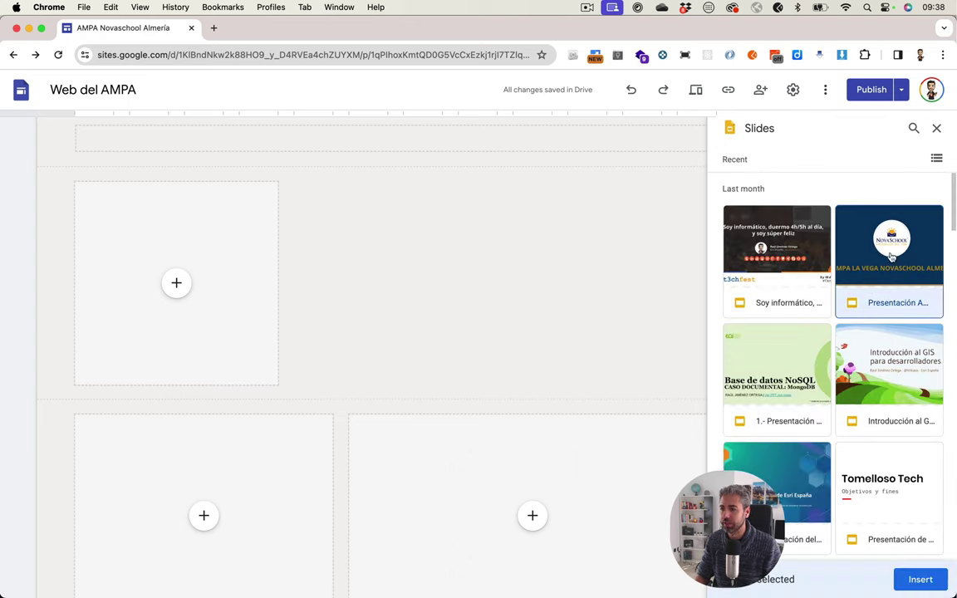
click(921, 579)
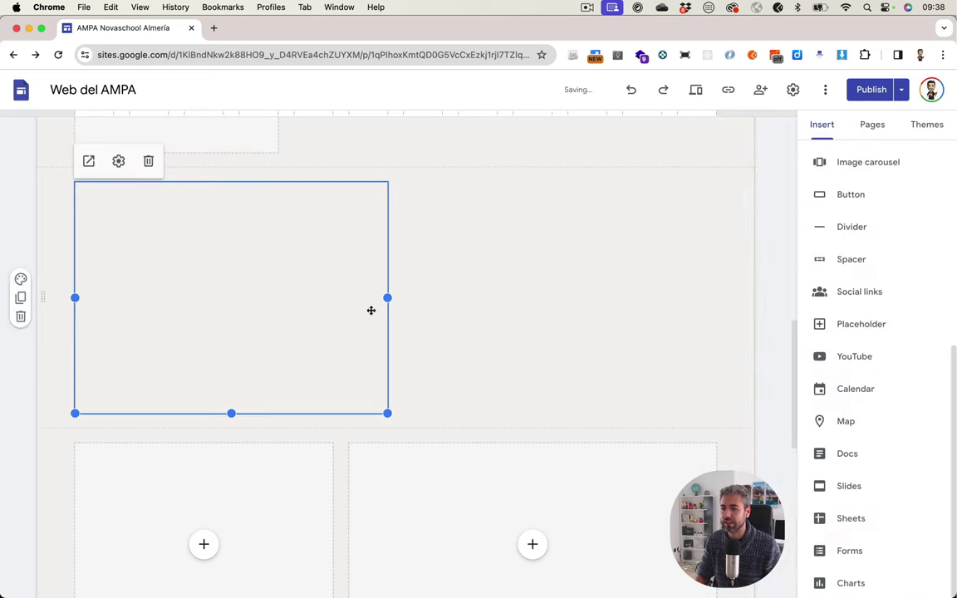
Step: Widen the embedded presentation to the full content width and make it slightly taller
drag(389, 297, 710, 307)
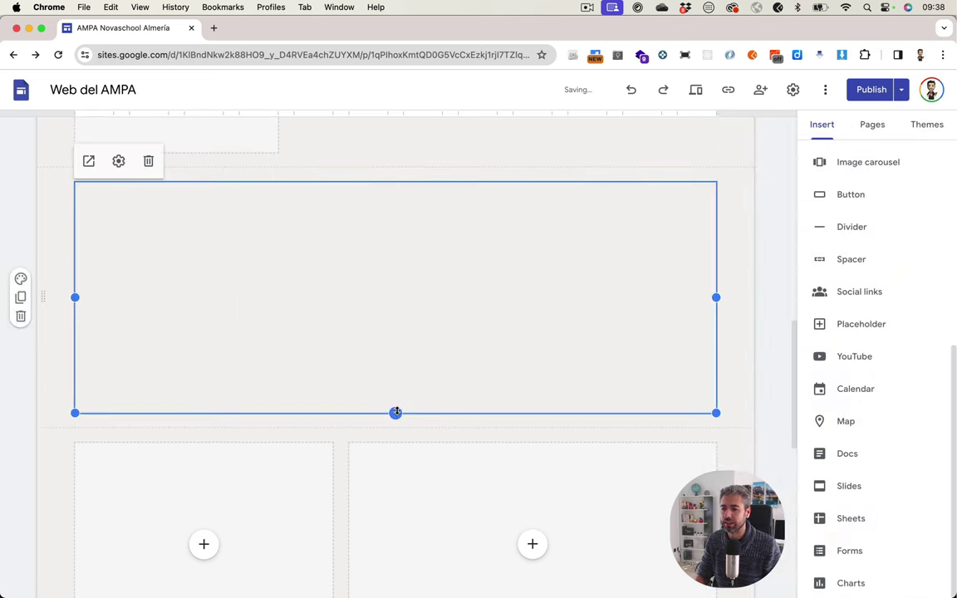
drag(395, 412, 395, 446)
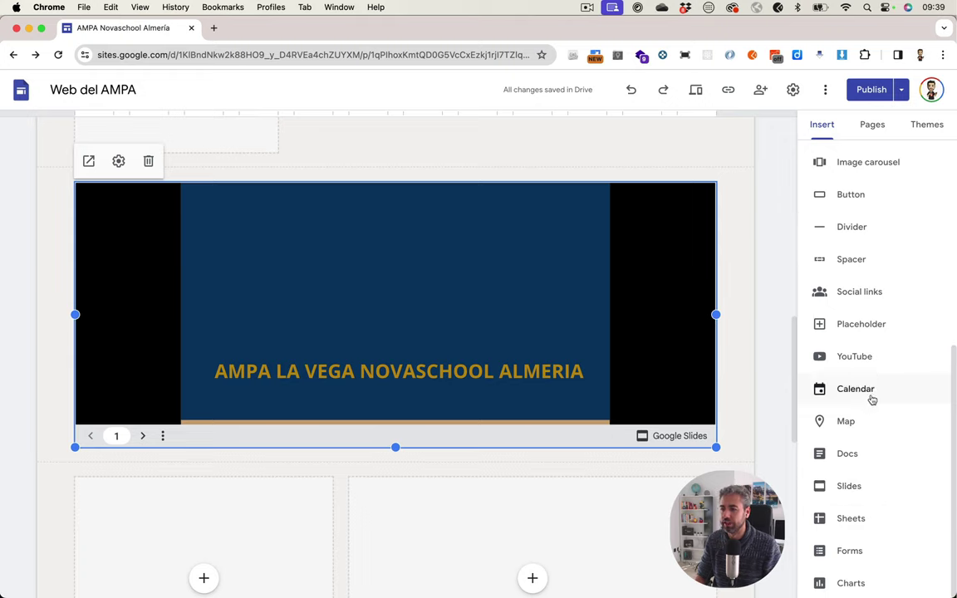
scroll(869, 397, up, 5)
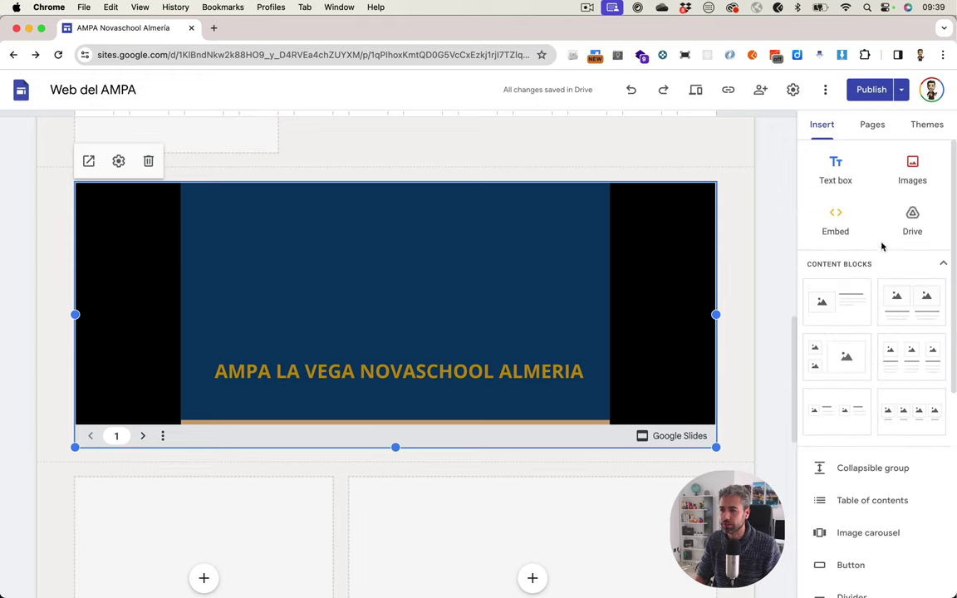
click(734, 440)
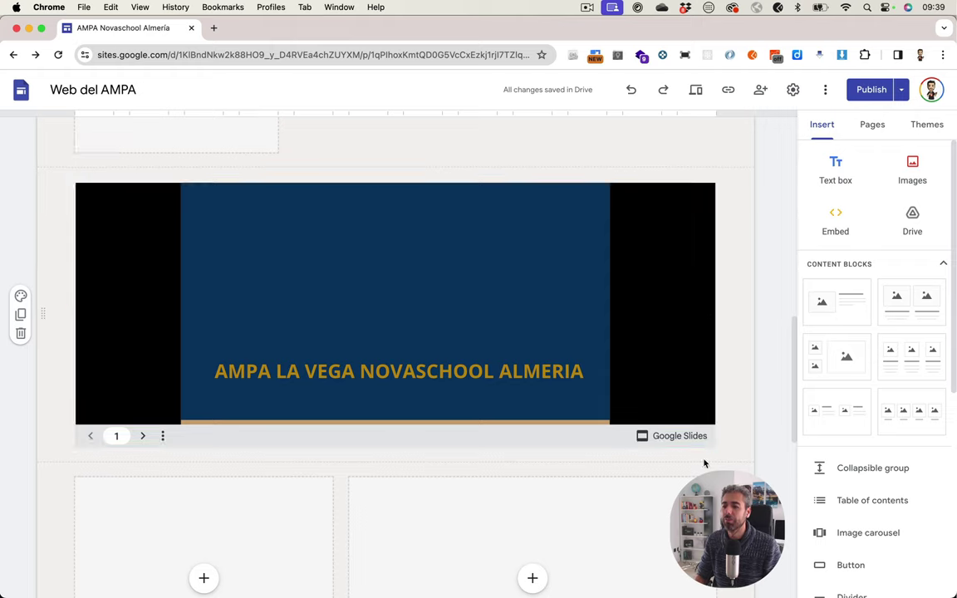
Step: Search Google Drive for "pdf" and select WhyDevRel.pdf for insertion
click(913, 223)
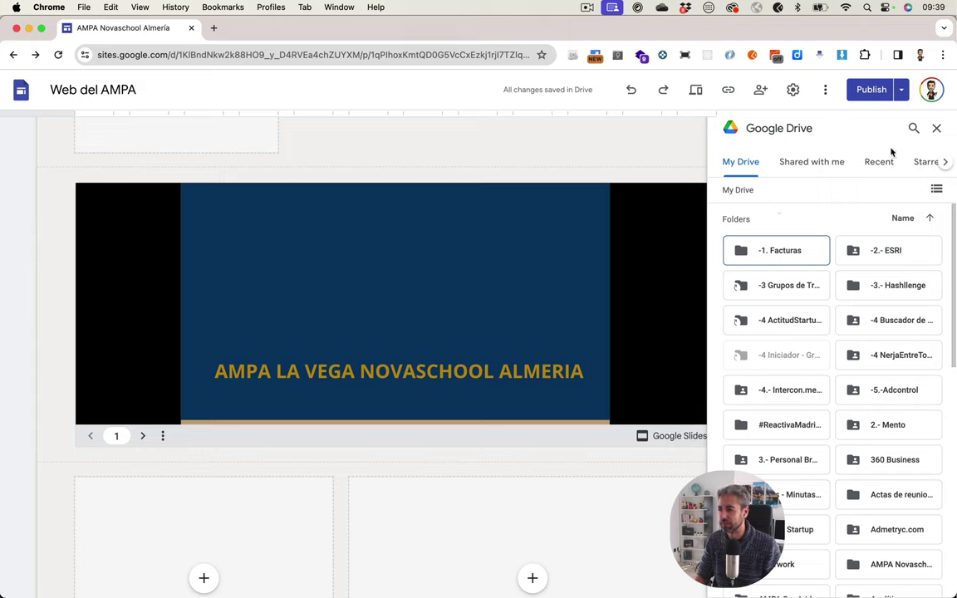
click(912, 127)
text(pdf)
key(Return)
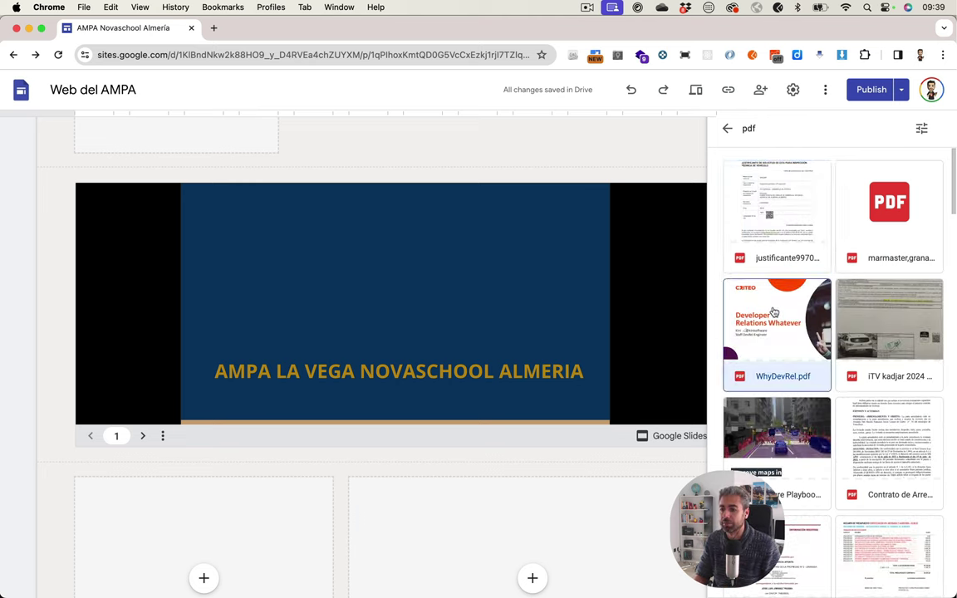
click(760, 313)
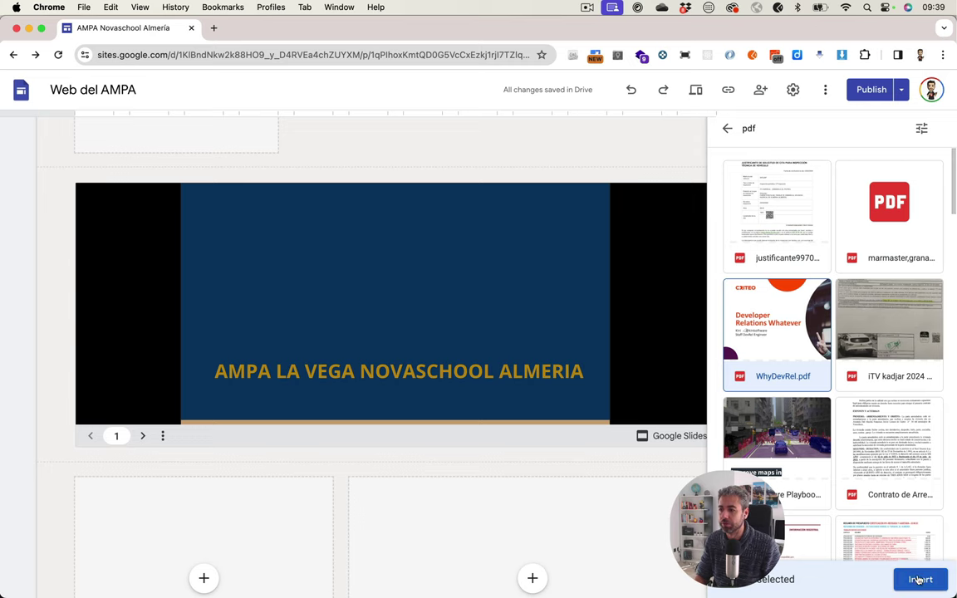